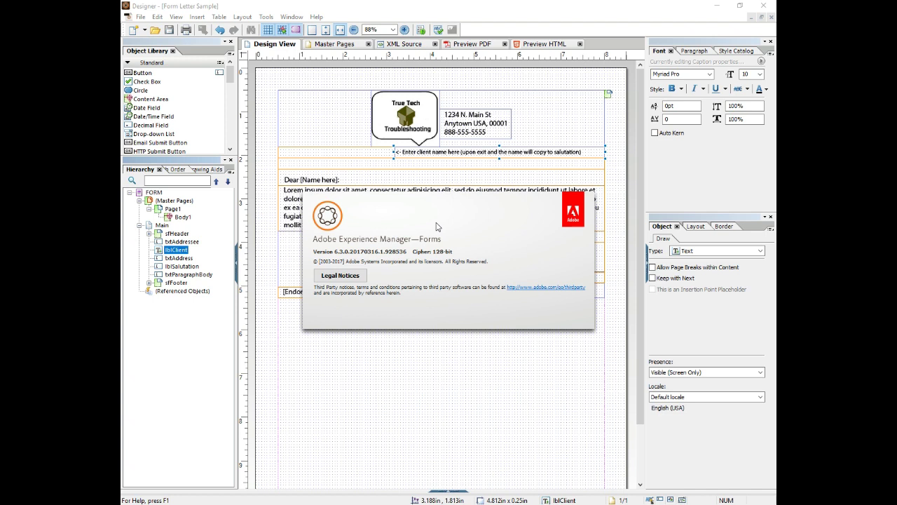
Dismiss the About box and close the Form Letter Sample document
click(461, 258)
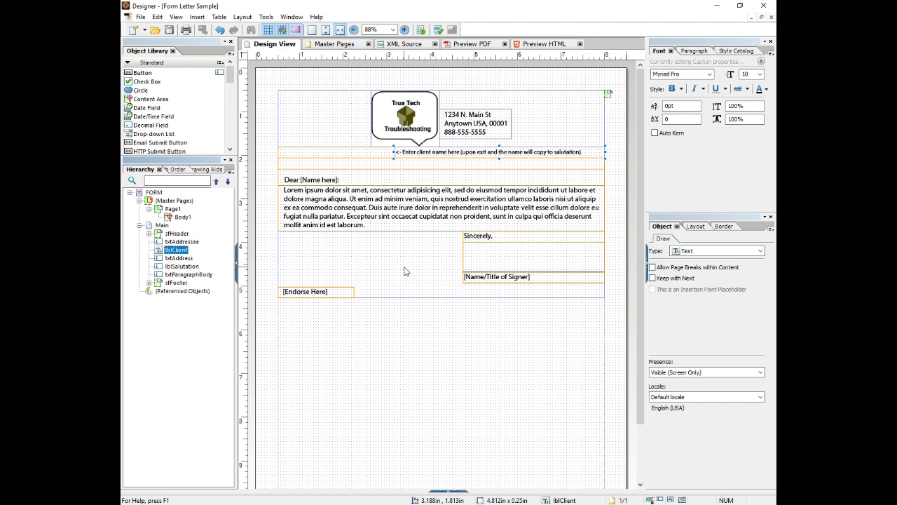
click(771, 17)
Discard the unsaved changes and open the Template form from the recent files list
click(453, 279)
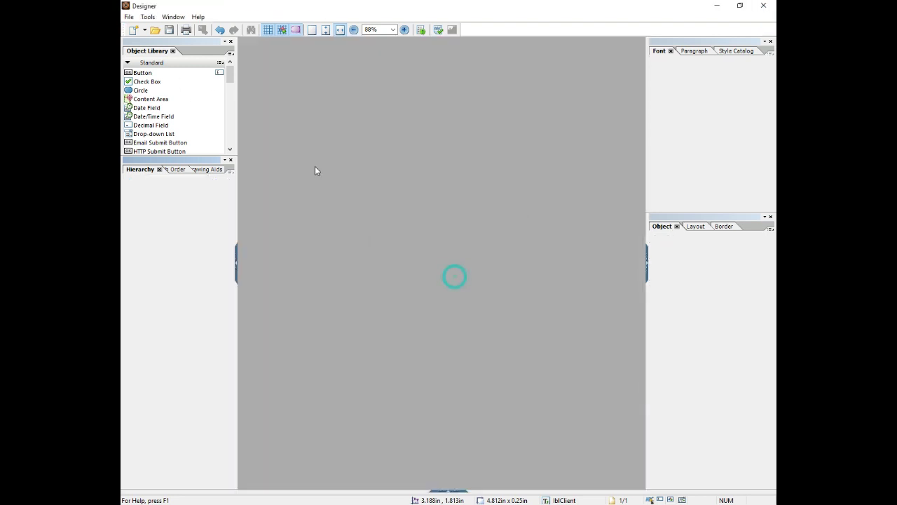
click(129, 17)
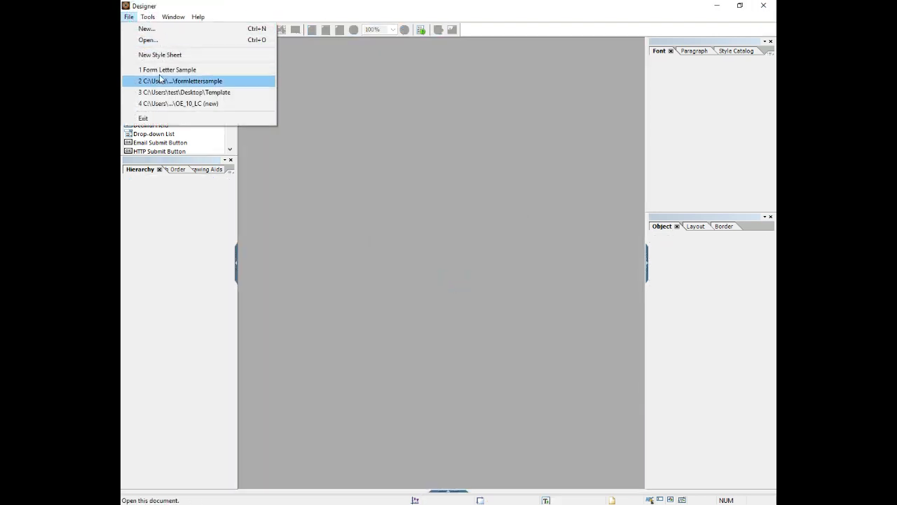
click(161, 92)
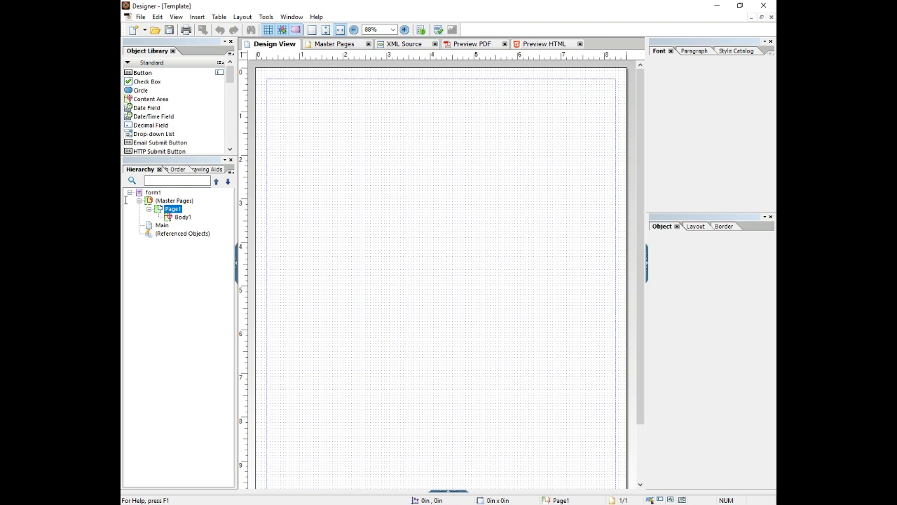
Place one subform at the top of the page and one lower down, widening the lower to 7.625in
drag(230, 75, 230, 111)
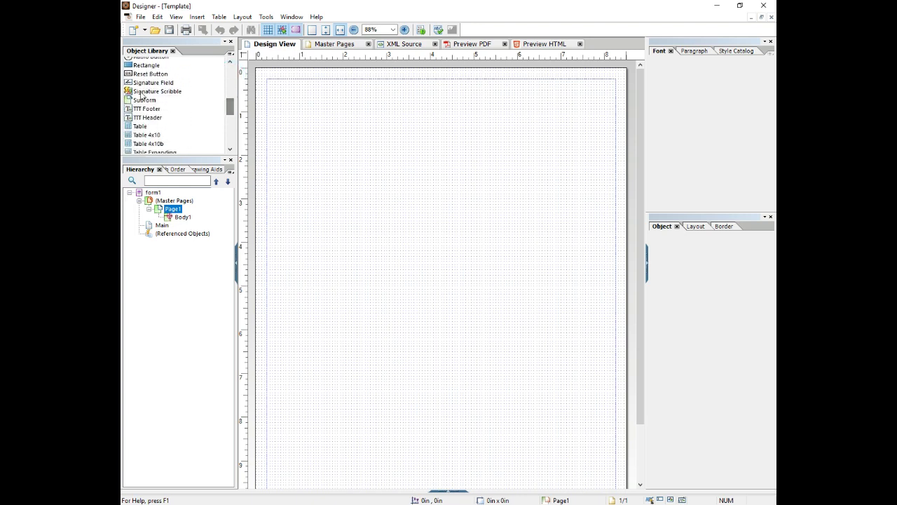
drag(144, 100, 304, 107)
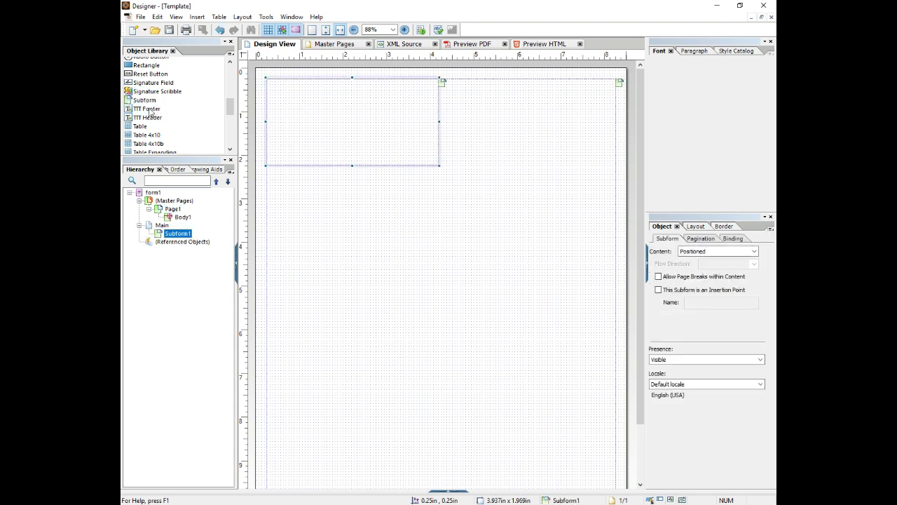
drag(148, 100, 311, 362)
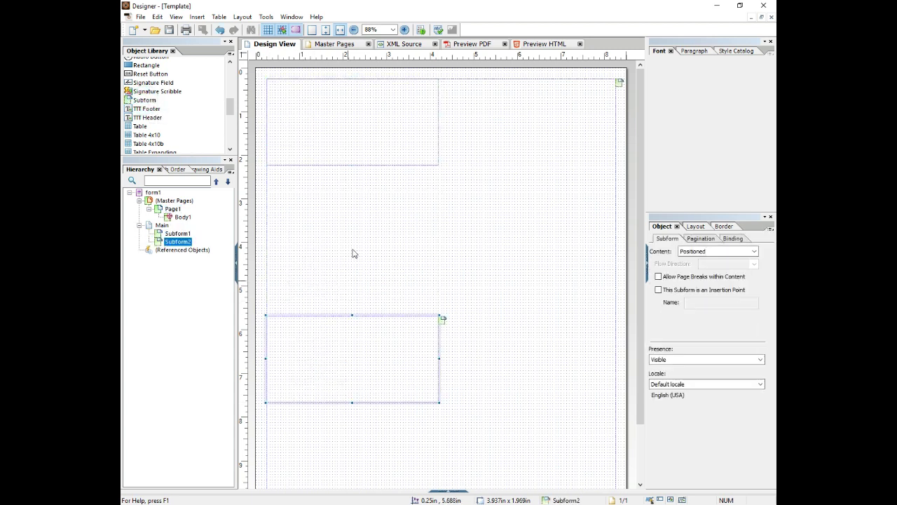
drag(439, 358, 601, 359)
Add stacked text fields between the two subforms
click(363, 137)
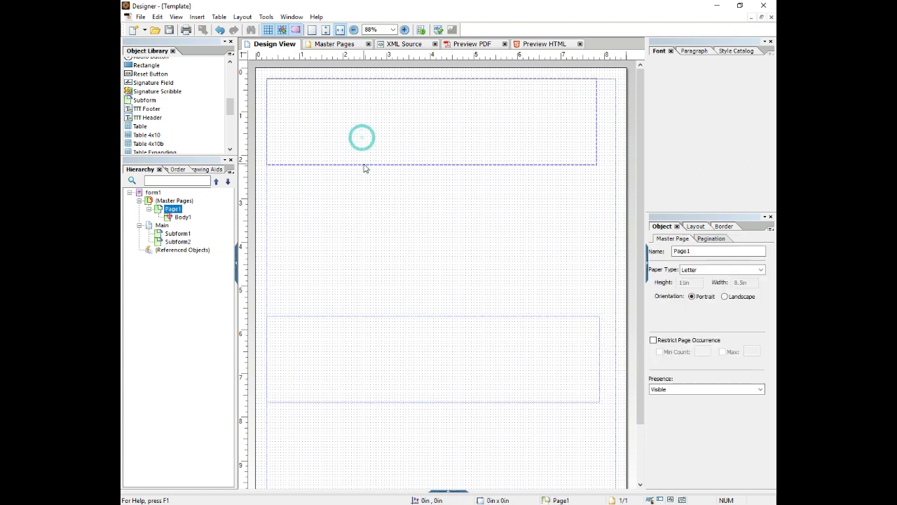
click(364, 164)
click(377, 379)
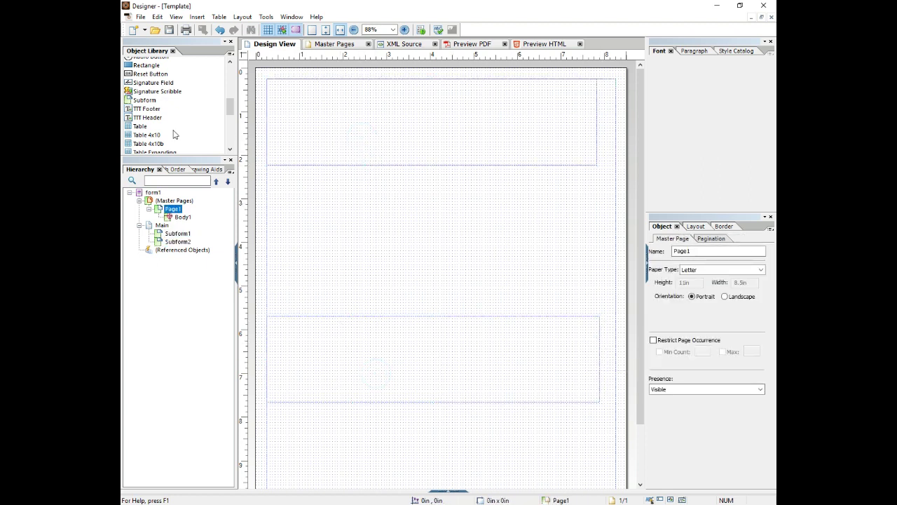
scroll(167, 124, down, 2)
drag(144, 130, 275, 181)
drag(144, 130, 296, 262)
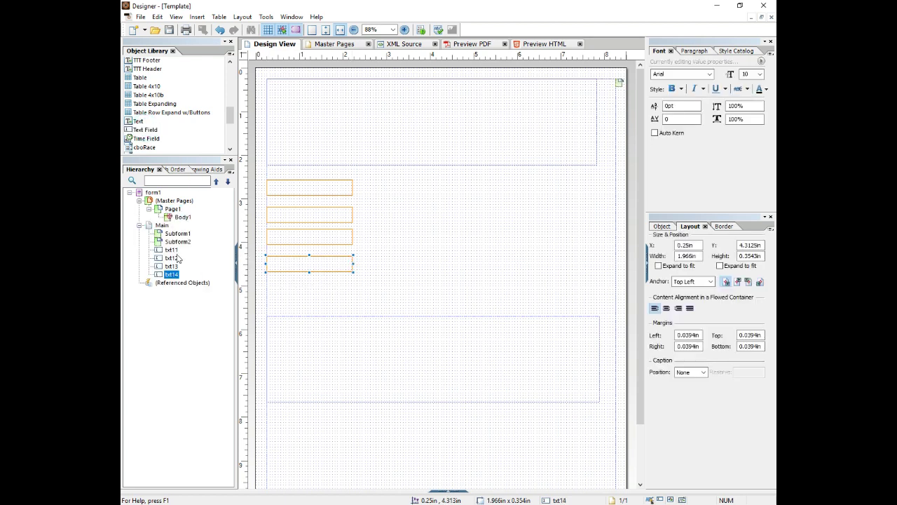
Add the fourth text field, name the subforms sfHeader and sfFooter, and order sfFooter last
click(172, 258)
click(175, 235)
click(174, 234)
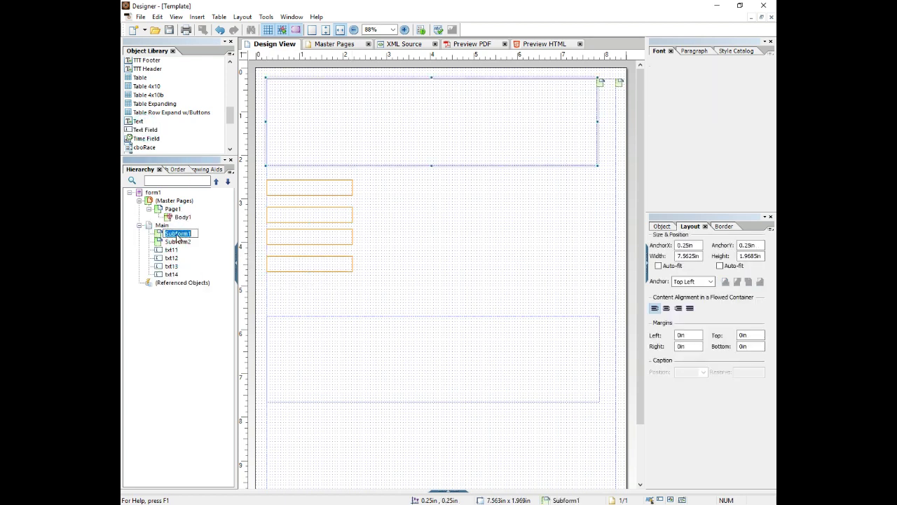
text(sfHeader)
click(182, 242)
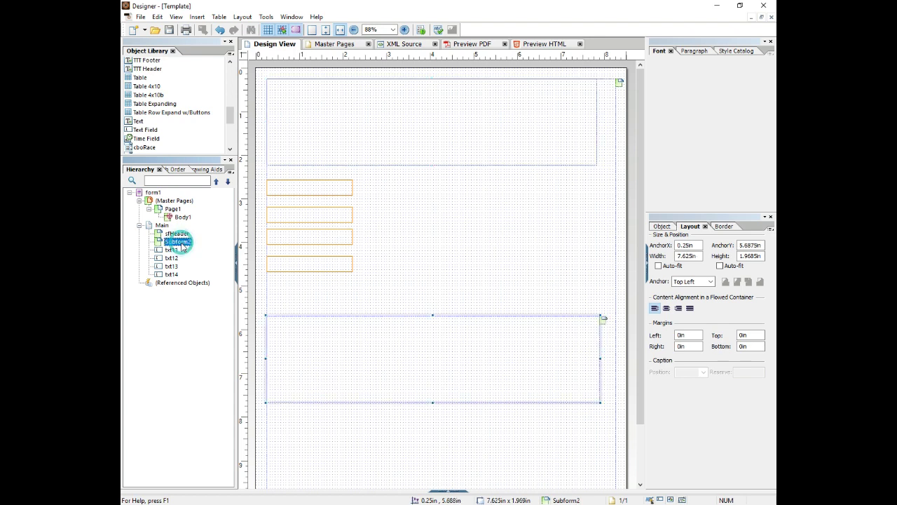
click(175, 242)
text(sfFo)
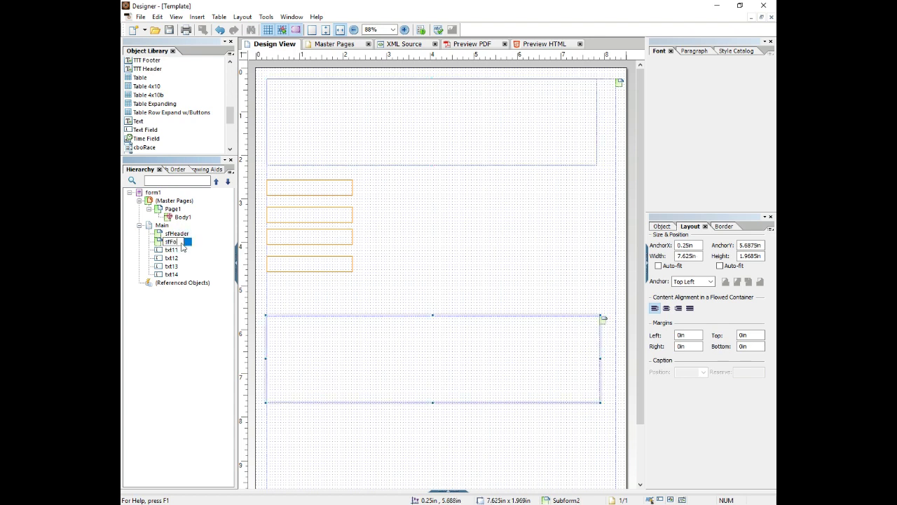
text(oter)
key(Return)
drag(174, 241, 176, 274)
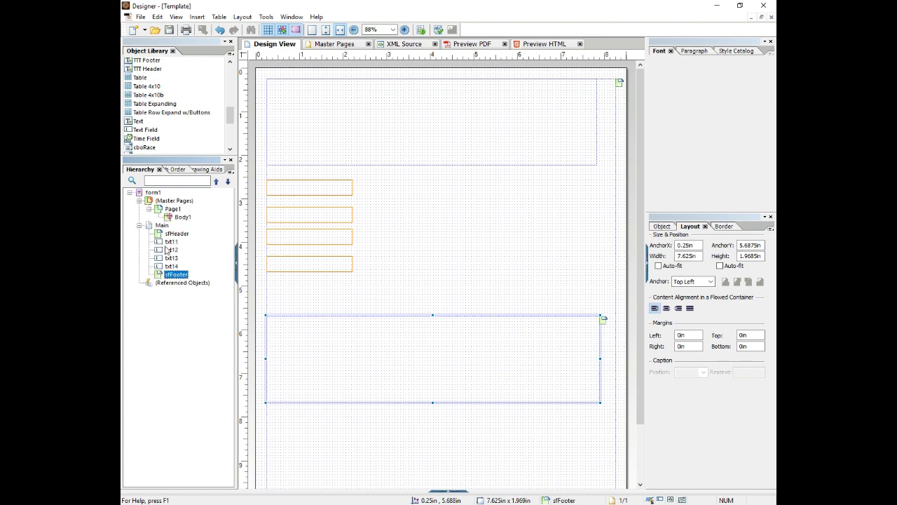
Rename the fields txtClient, txtAddress, txtParagraph and txtSalutation, then move txtClient up toward the header
click(171, 242)
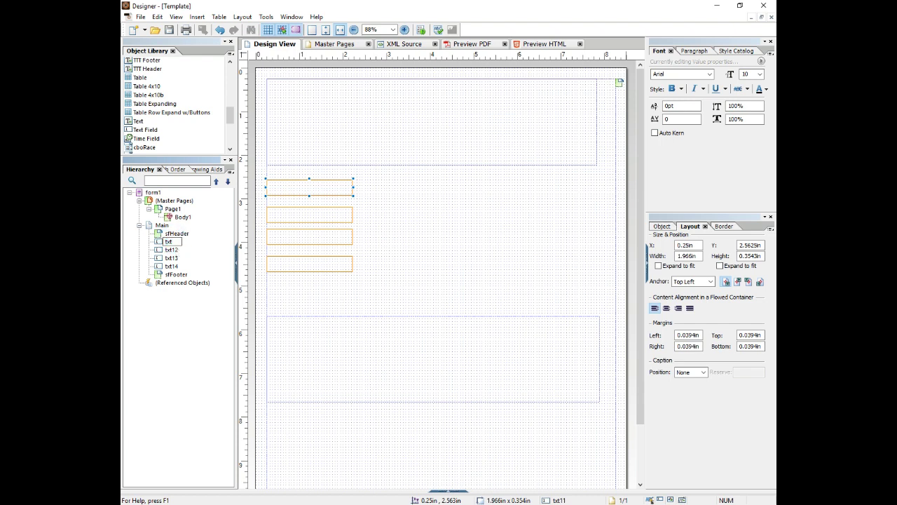
text(Client)
click(172, 250)
click(171, 258)
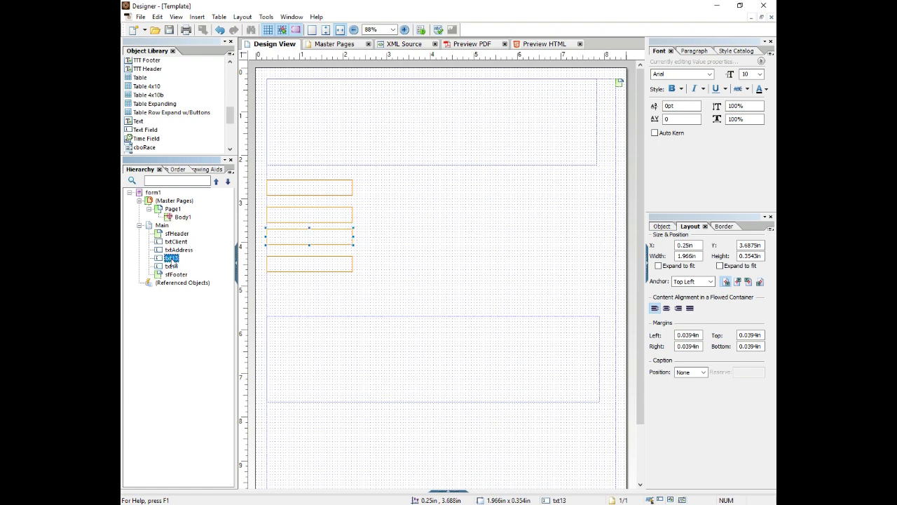
click(171, 258)
text(txtParagraph)
key(Return)
click(170, 266)
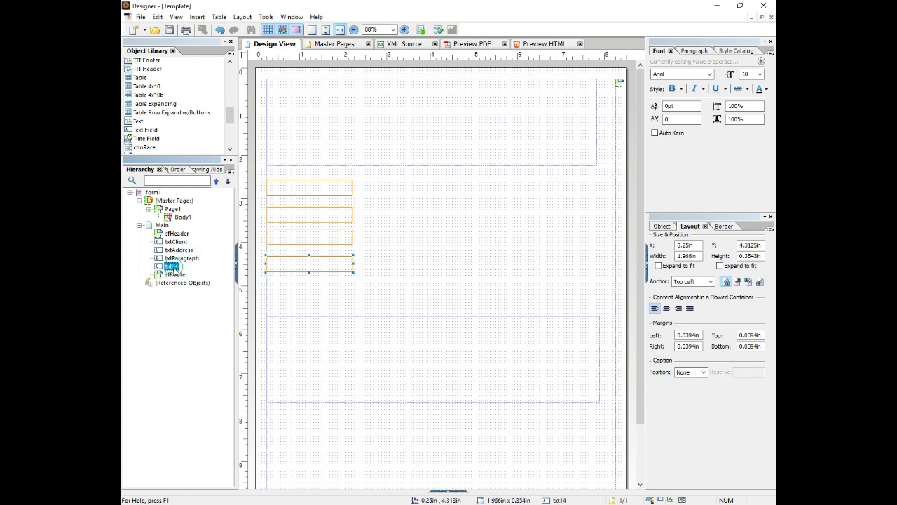
click(172, 268)
drag(172, 267, 192, 270)
key(Return)
drag(313, 193, 308, 174)
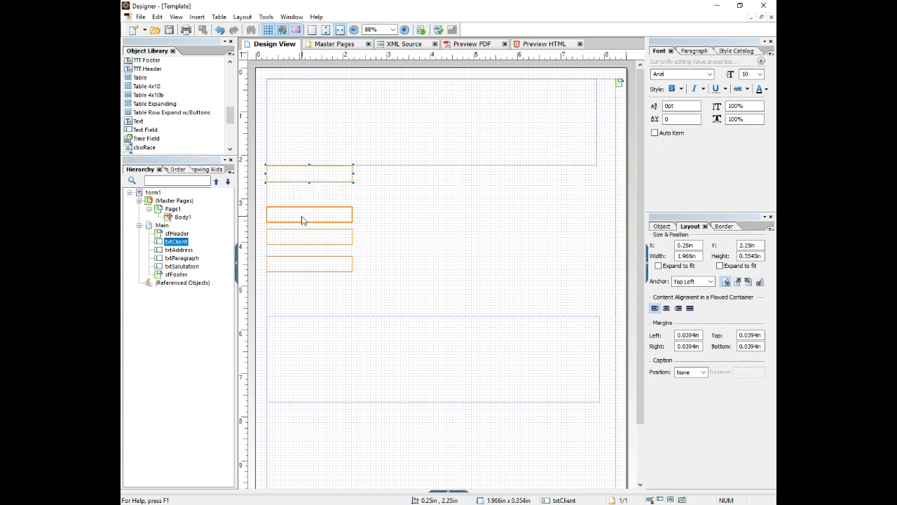
Compare Master Pages and Design View, and nudge txtClient just below the header
click(332, 44)
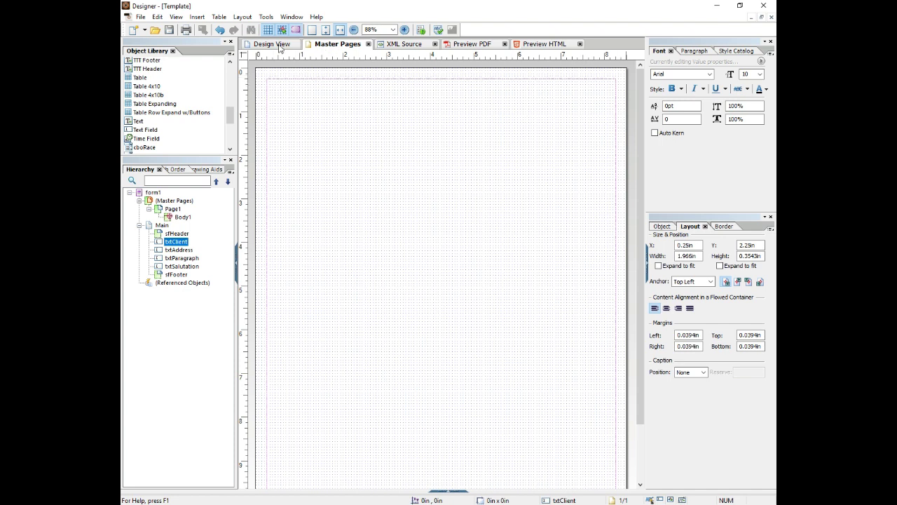
click(279, 45)
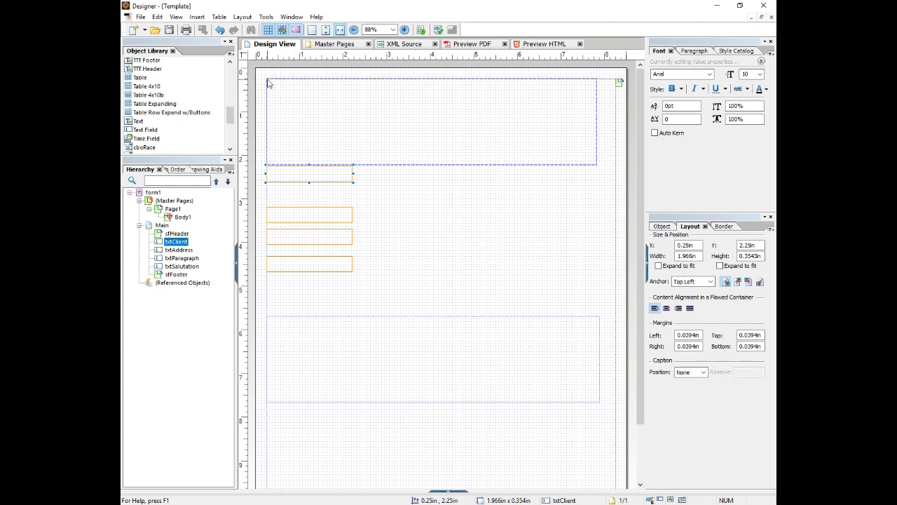
click(336, 44)
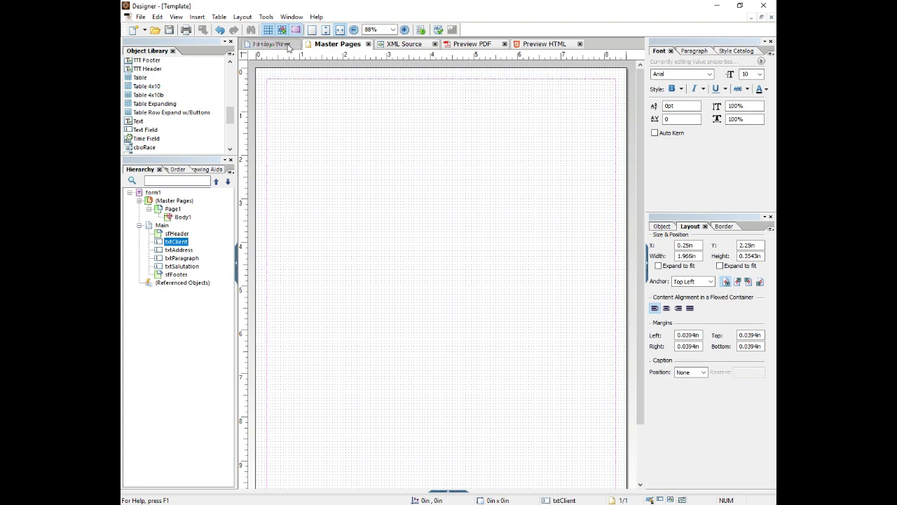
click(286, 44)
mouse_move(290, 175)
mouse_down()
mouse_move(272, 204)
mouse_move(259, 194)
mouse_move(356, 206)
mouse_move(279, 184)
mouse_move(278, 174)
mouse_up()
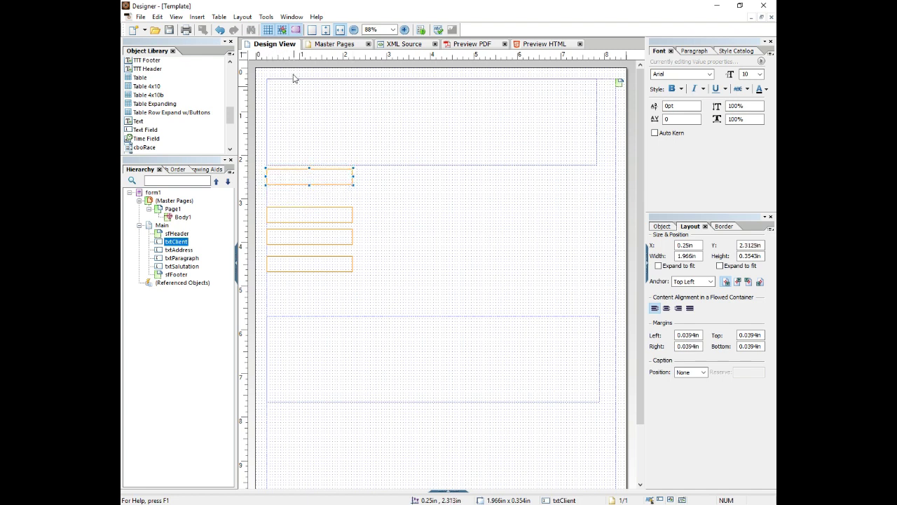
Inset Body1 to 0.5in, 0.5in, sizing it 7.5in by 9.9375in
click(329, 45)
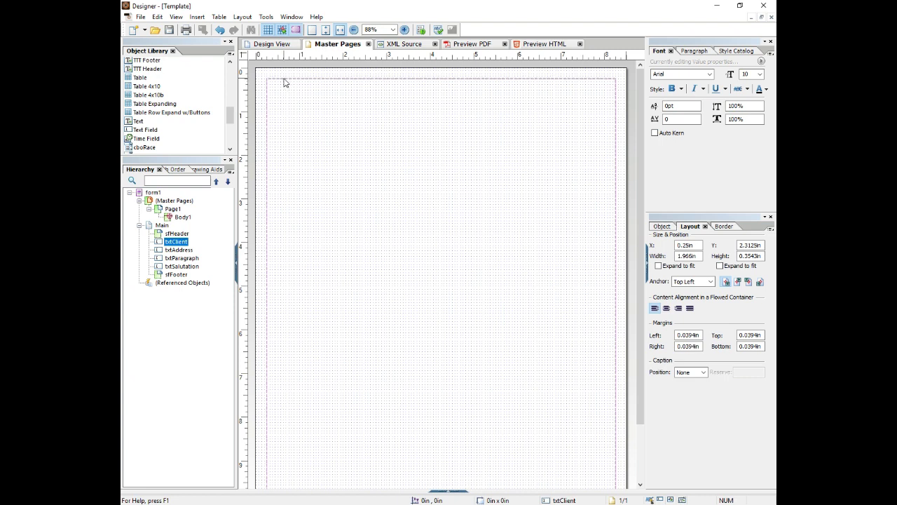
click(266, 78)
drag(265, 77, 276, 89)
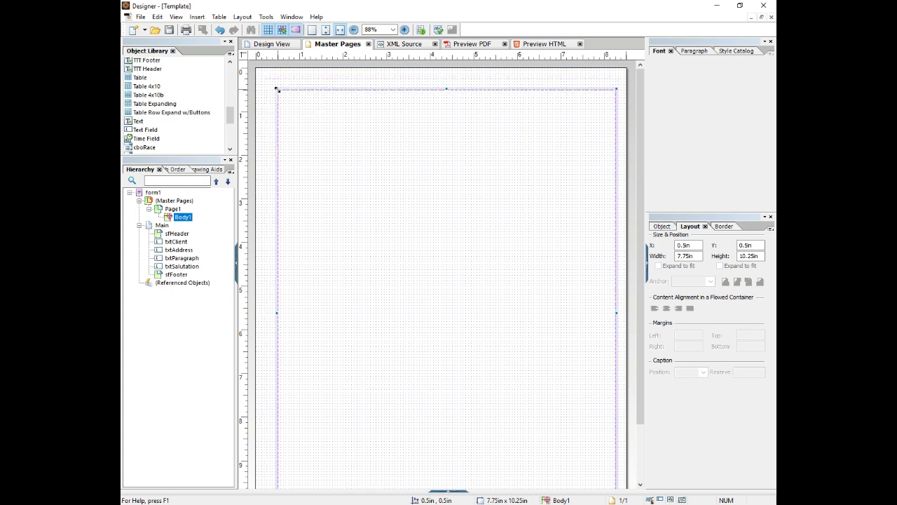
scroll(646, 439, down, 2)
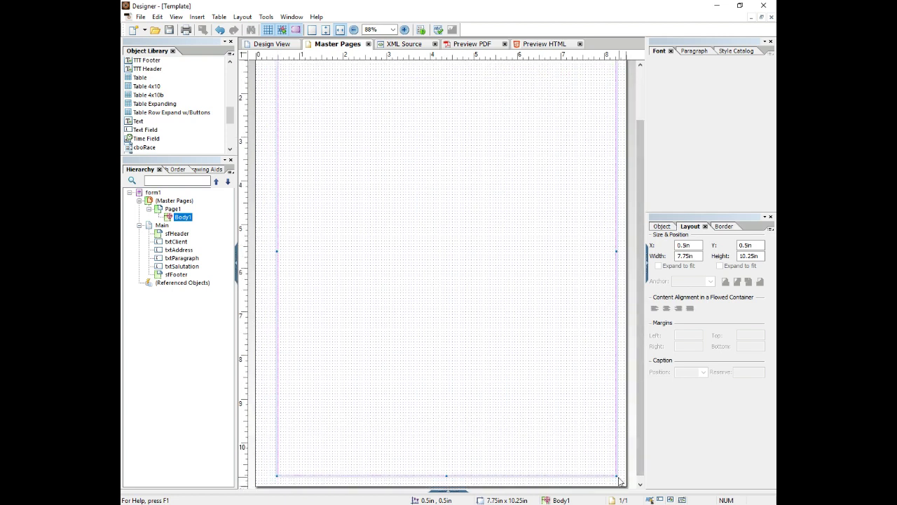
drag(617, 476, 605, 463)
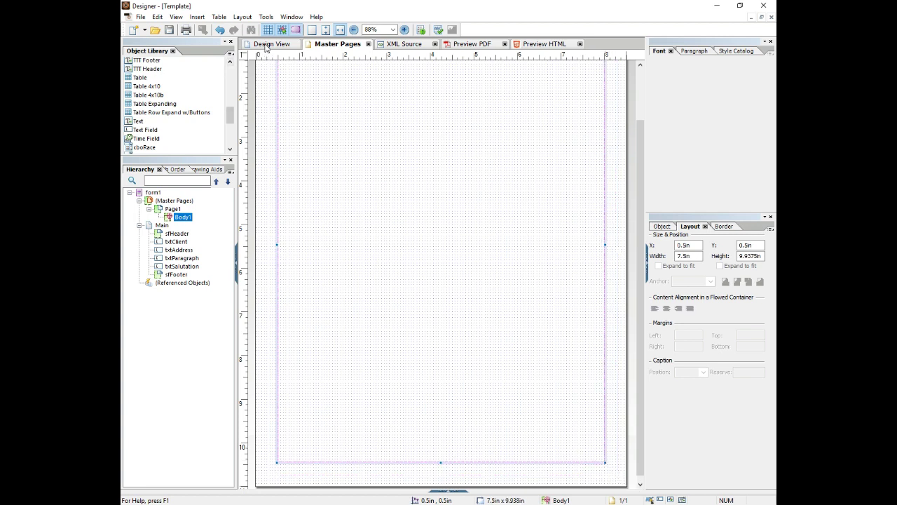
Back in Design View, narrow sfFooter's right edge to the page margin
click(266, 44)
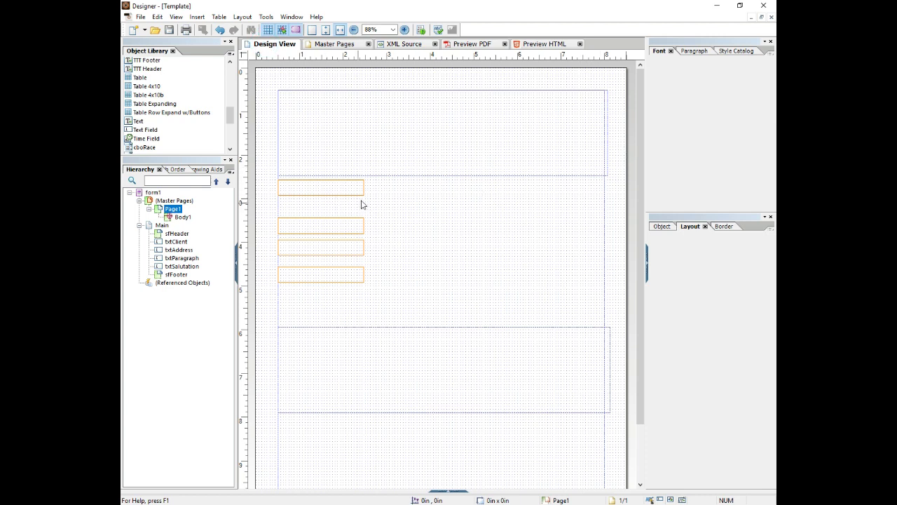
click(541, 176)
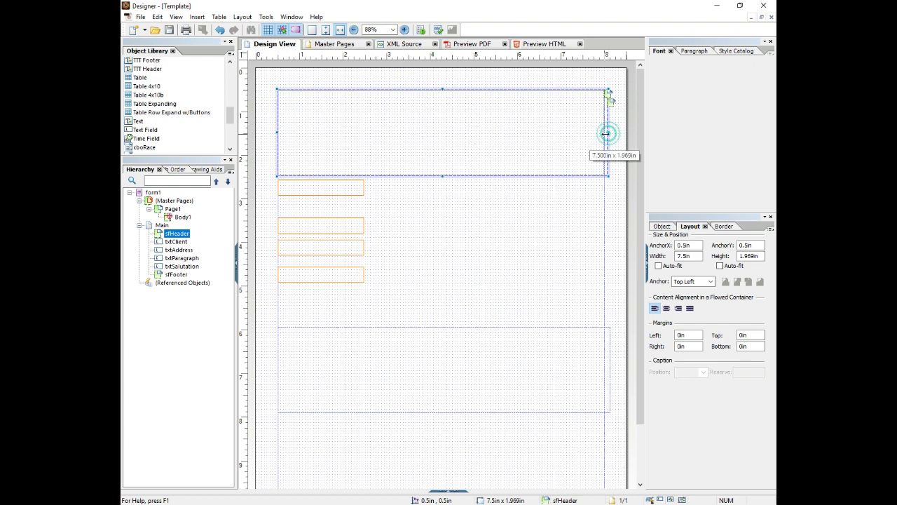
click(590, 367)
click(610, 367)
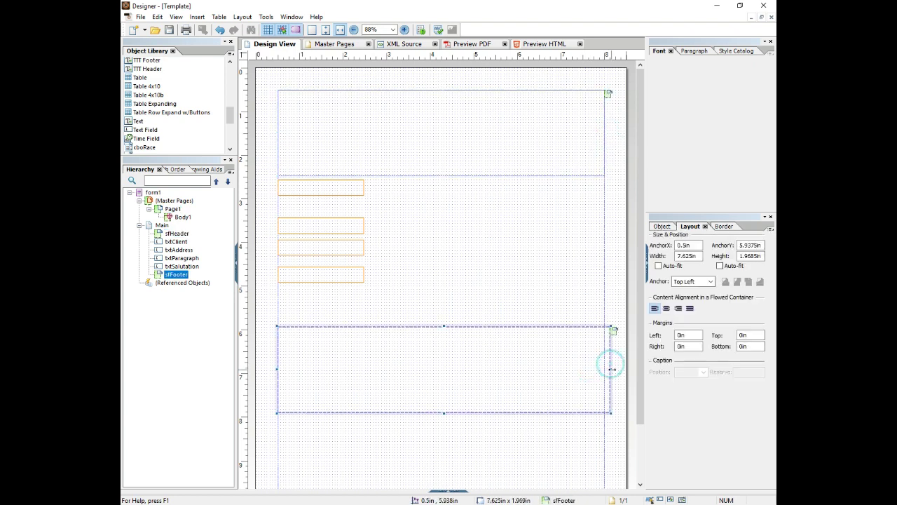
drag(609, 369, 604, 370)
click(602, 369)
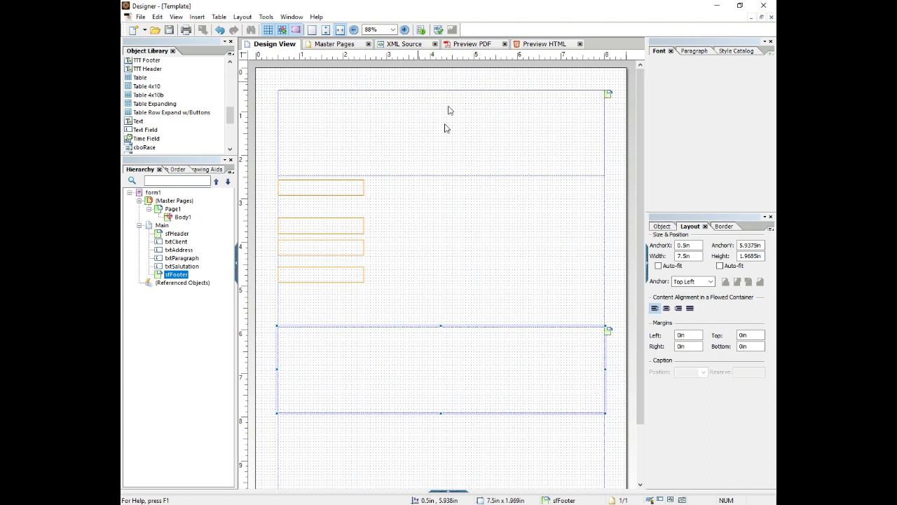
Stack txtAddress and a taller txtParagraph under txtClient, move txtSalutation into sfFooter, and raise sfFooter
click(319, 191)
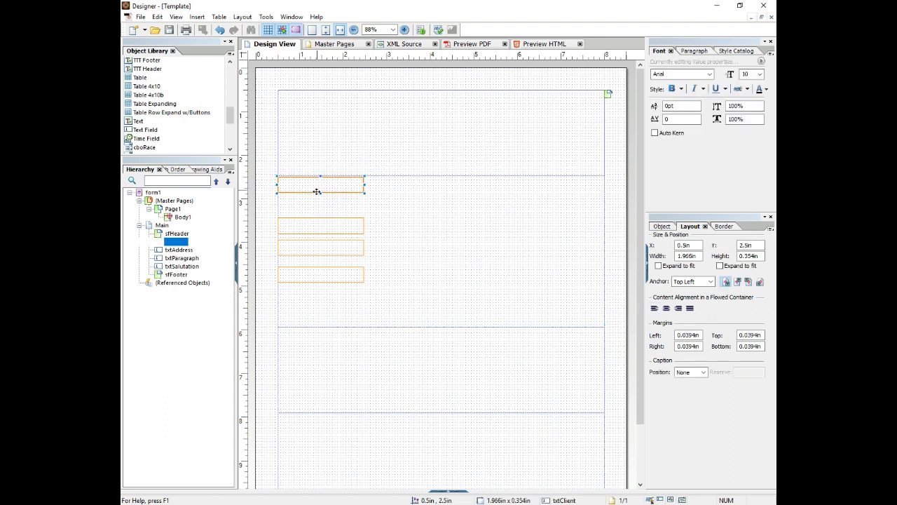
drag(321, 225, 608, 211)
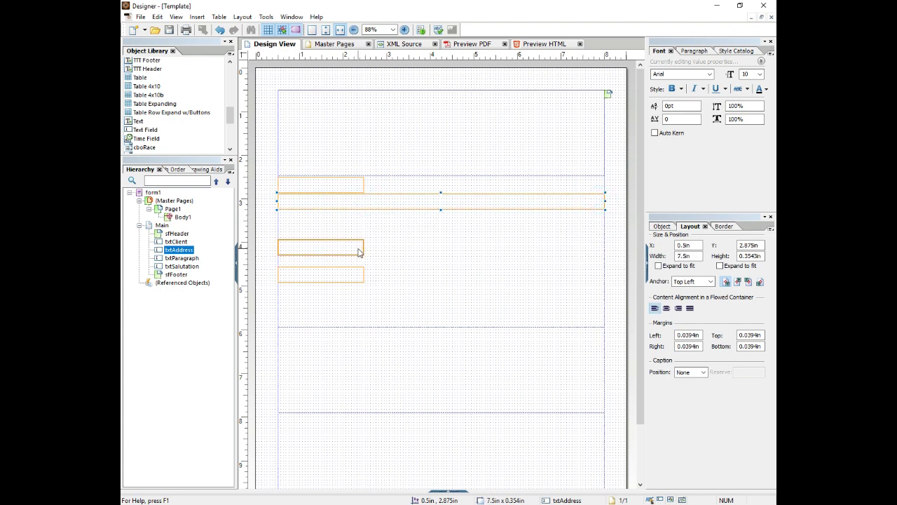
drag(358, 251, 610, 223)
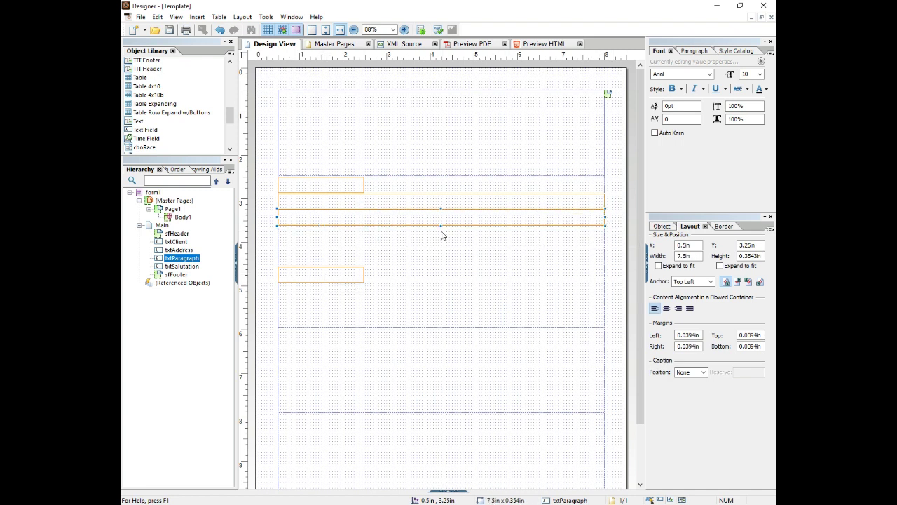
drag(441, 226, 441, 250)
drag(356, 279, 356, 398)
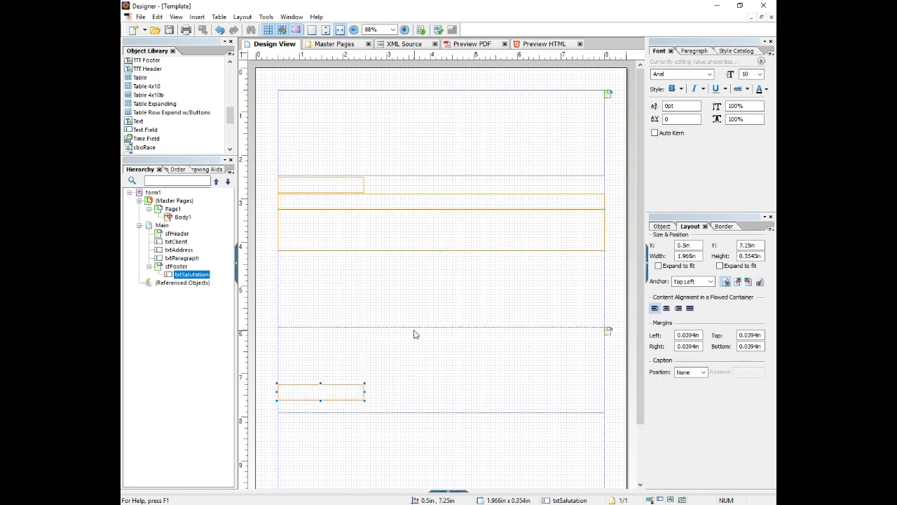
drag(412, 330, 412, 280)
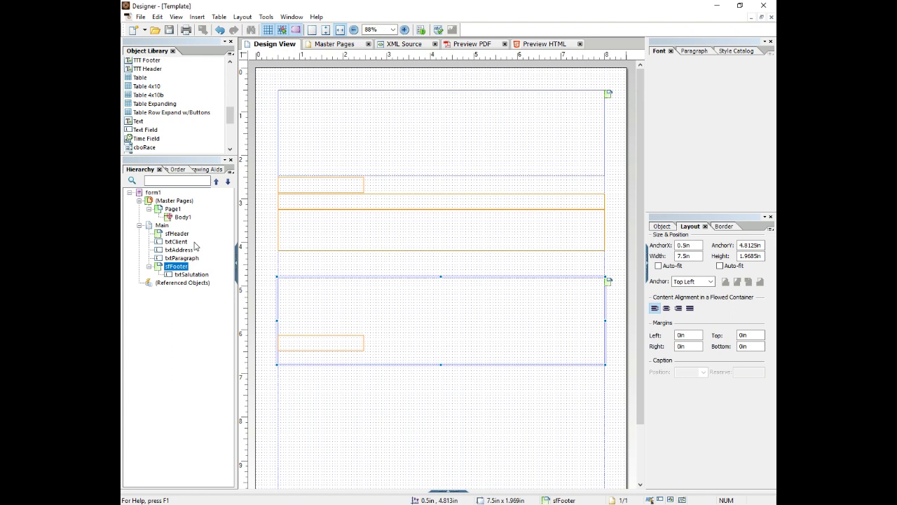
Add an image object to sfHeader and name it imgLogo
click(430, 127)
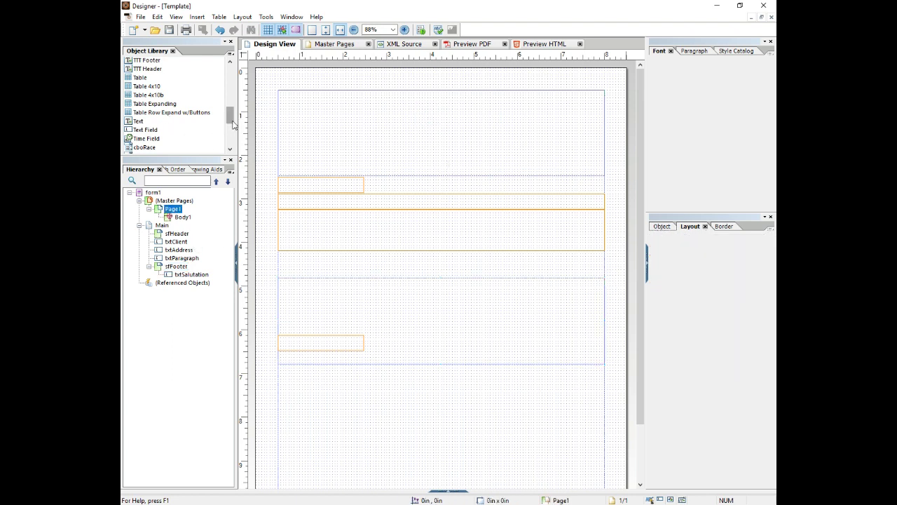
scroll(230, 115, up, 10)
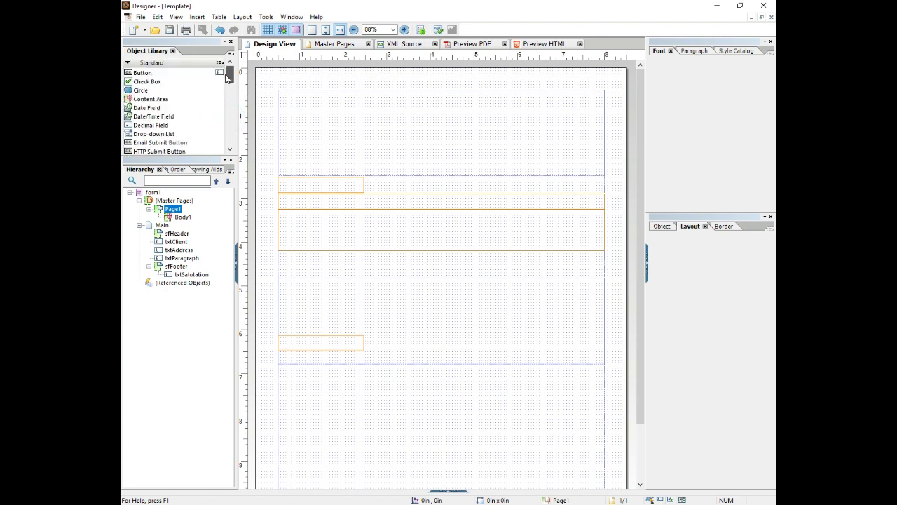
scroll(228, 79, down, 2)
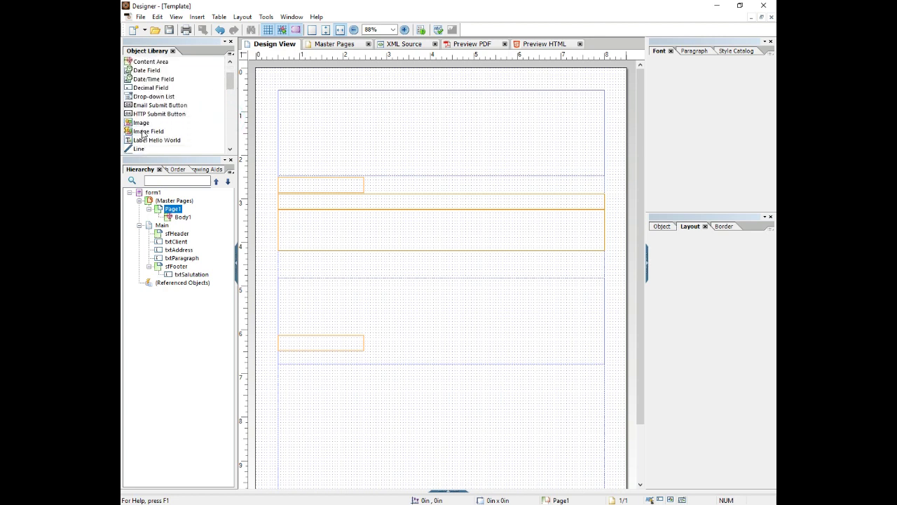
drag(141, 123, 398, 135)
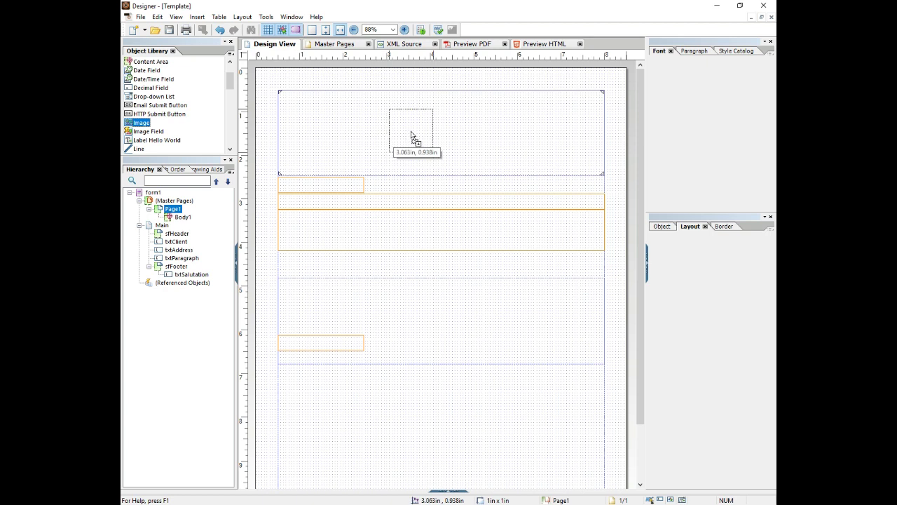
click(412, 135)
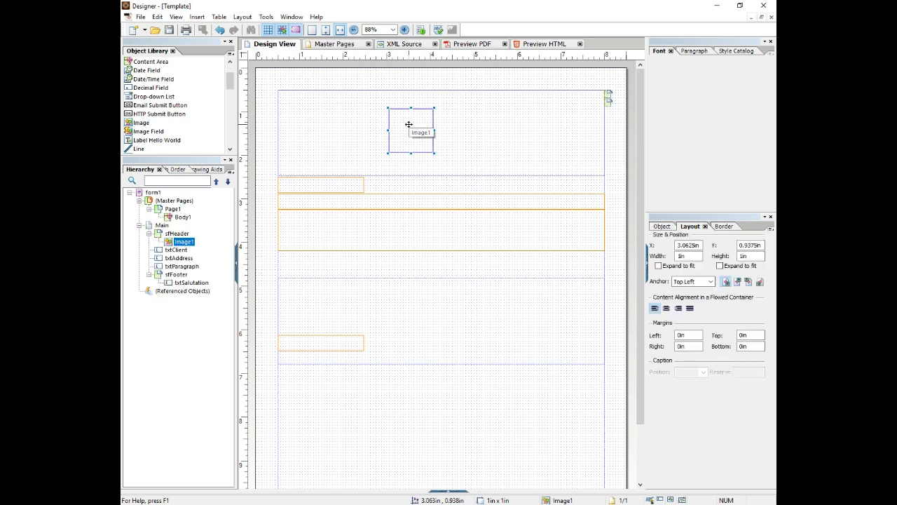
click(186, 243)
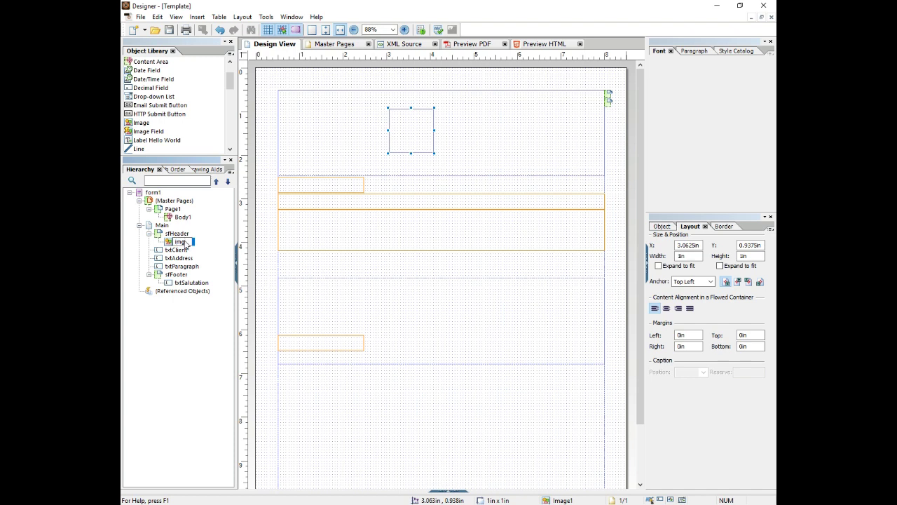
text(imgLogo)
key(Return)
Enlarge the image box slightly and load the TTTchannelart picture into imgLogo
click(661, 226)
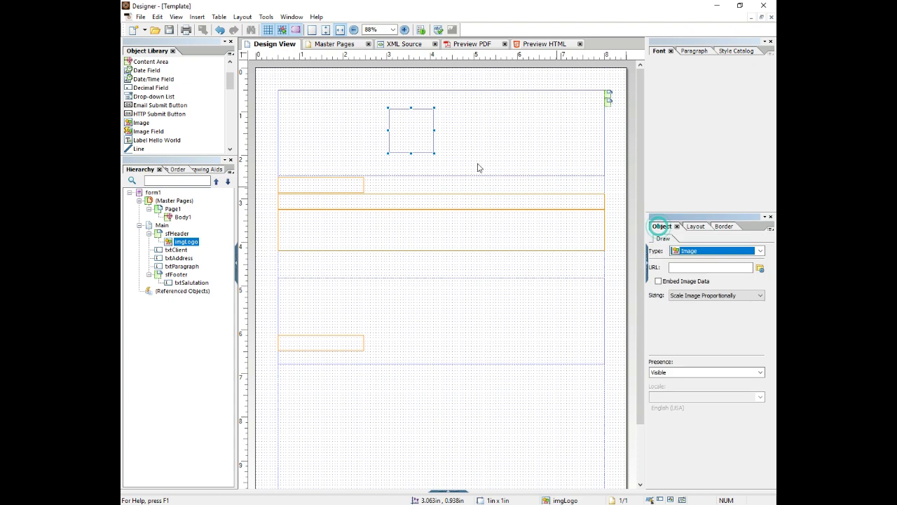
click(423, 125)
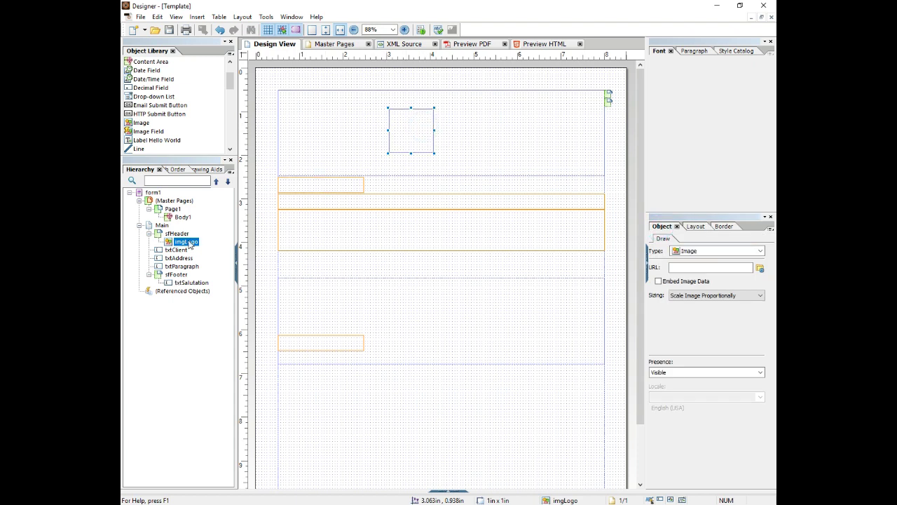
click(410, 129)
drag(434, 152, 445, 162)
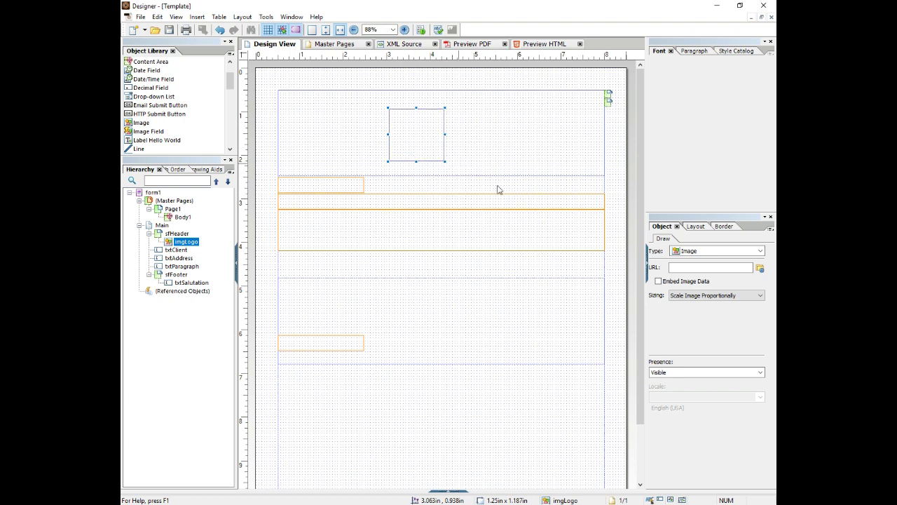
click(760, 270)
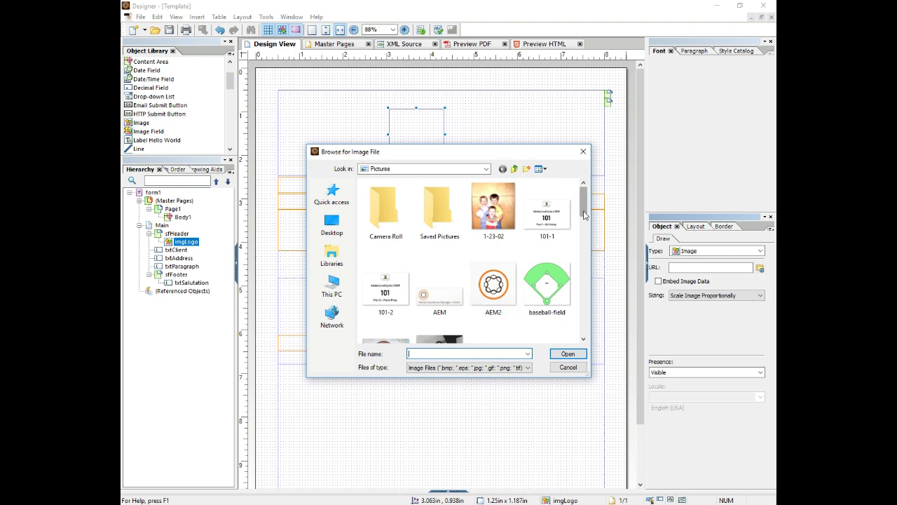
drag(583, 200, 592, 332)
click(401, 313)
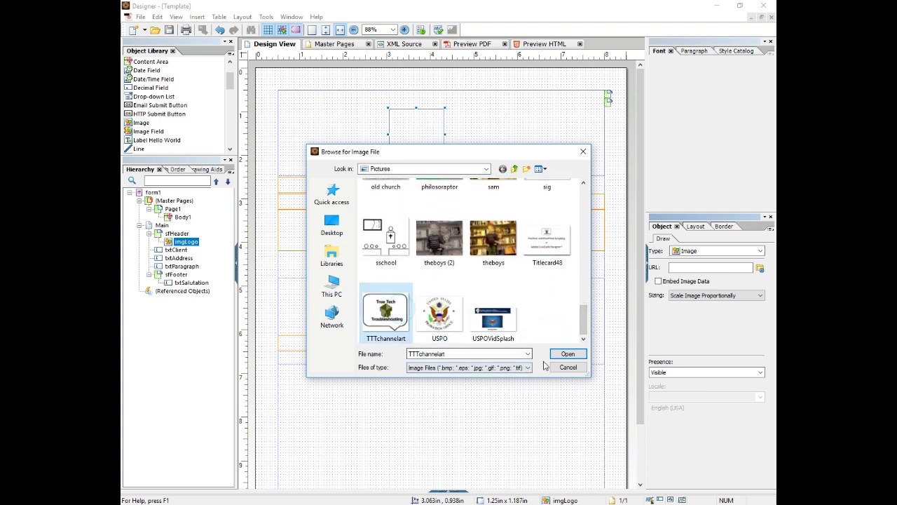
click(568, 354)
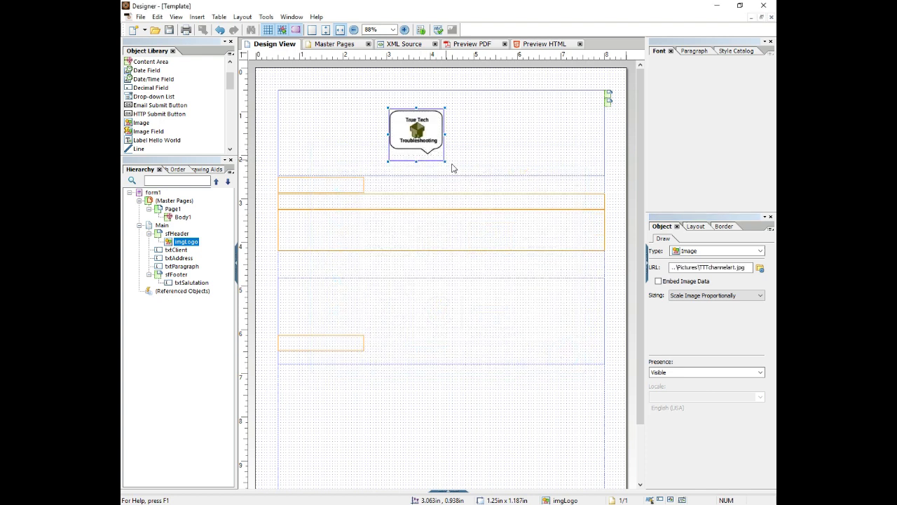
Enlarge the logo to about 1.875 by 1.625 inches and embed its image data
mouse_move(446, 162)
mouse_down()
mouse_move(462, 179)
mouse_move(448, 157)
mouse_move(457, 154)
mouse_move(458, 164)
mouse_up()
drag(428, 133, 421, 165)
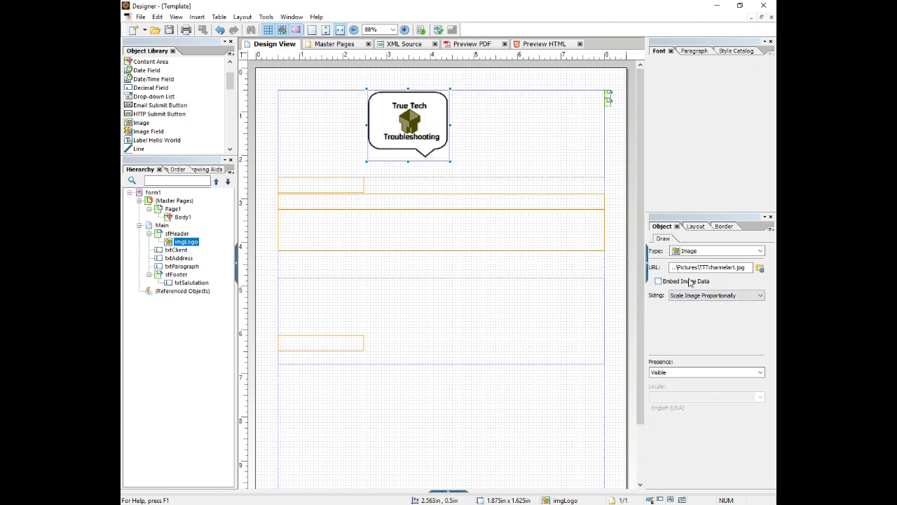
click(659, 283)
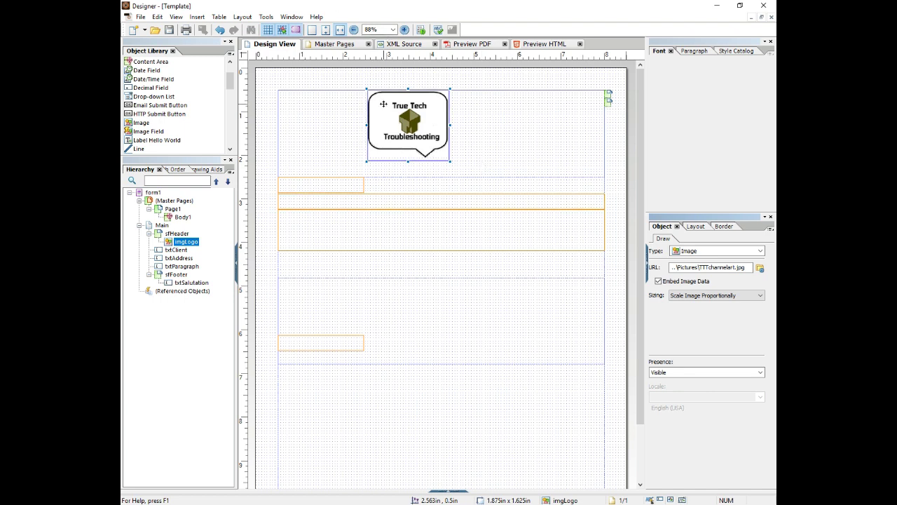
After checking the XML Source, trim imgLogo to 1.563in tall and shift it to 2.438in, 0.5in
click(410, 44)
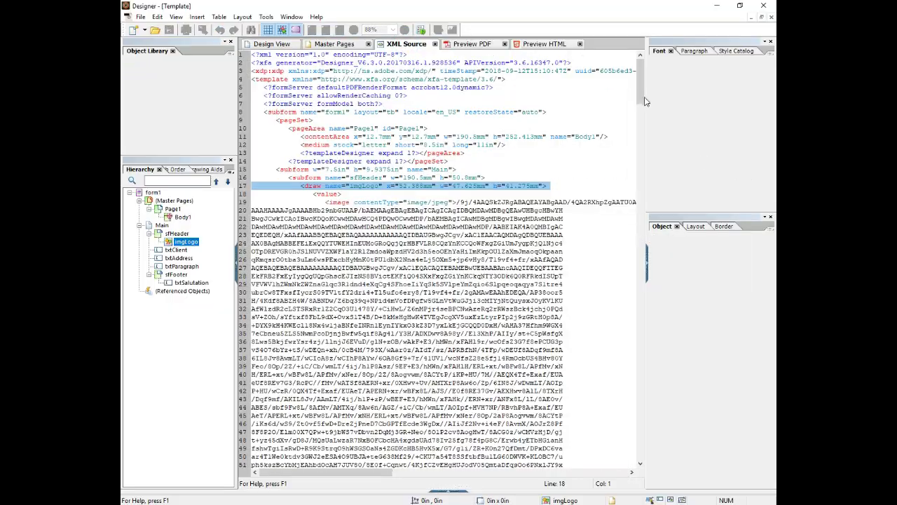
drag(639, 101, 641, 200)
click(263, 44)
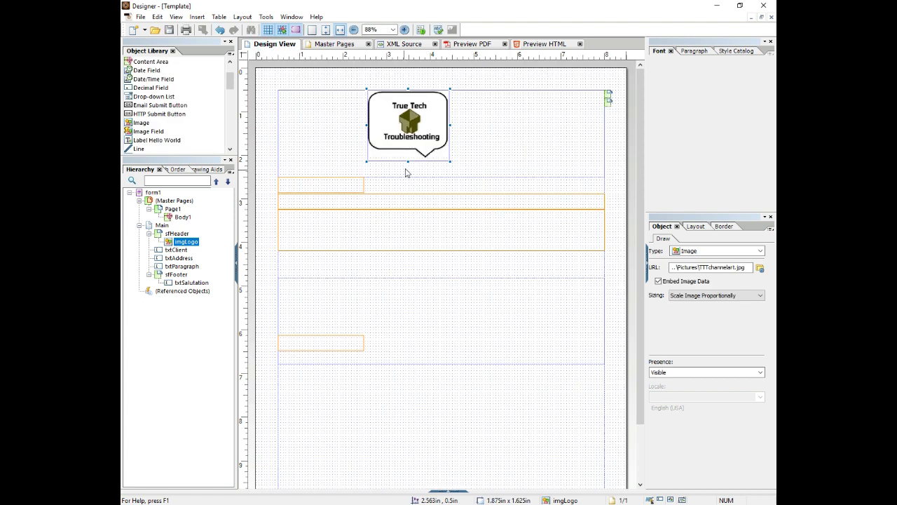
drag(407, 161, 406, 132)
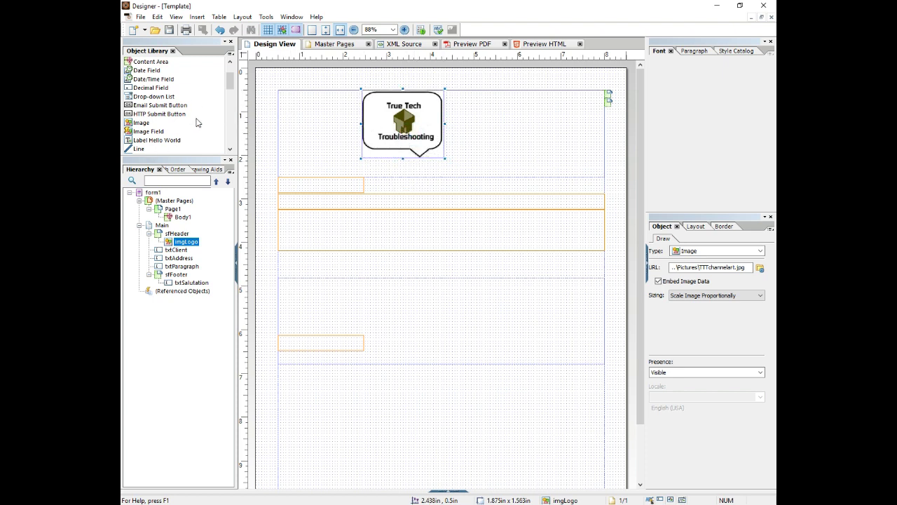
Place a text object beside the logo and name it lblAddress
scroll(229, 79, down, 5)
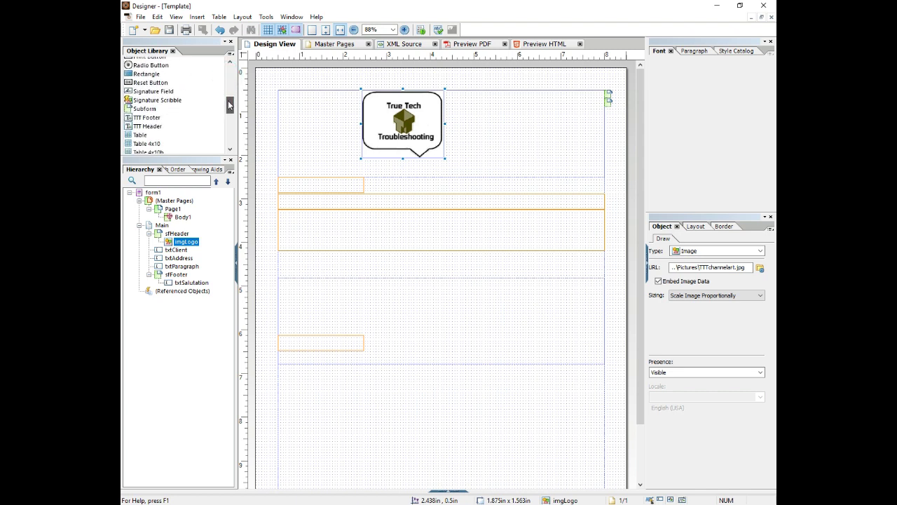
drag(230, 109, 230, 119)
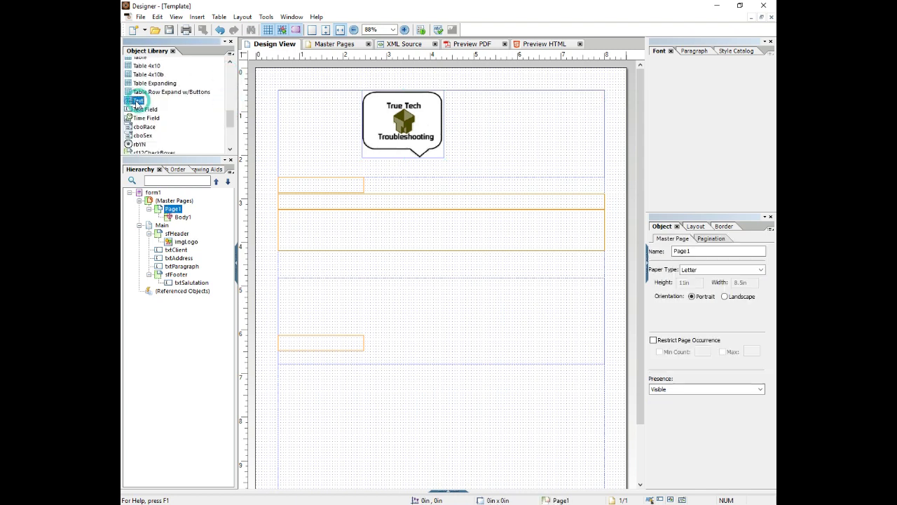
drag(138, 100, 532, 155)
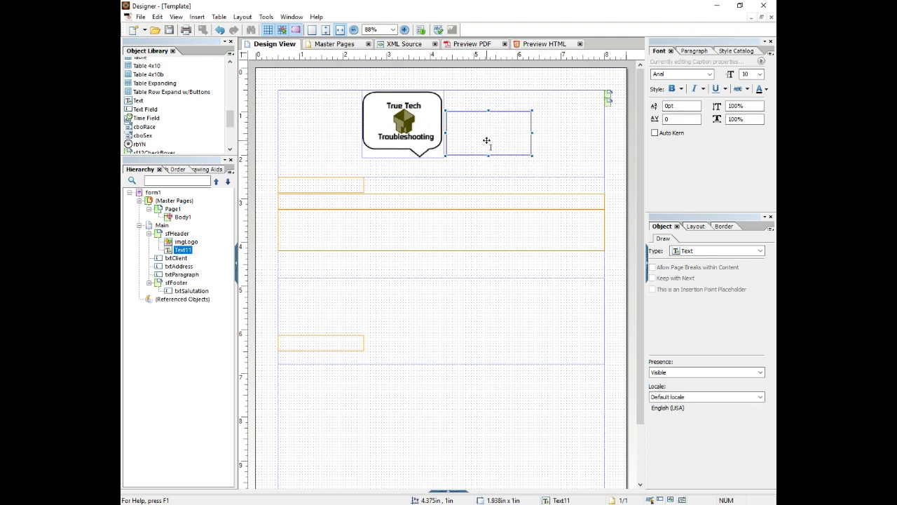
click(186, 250)
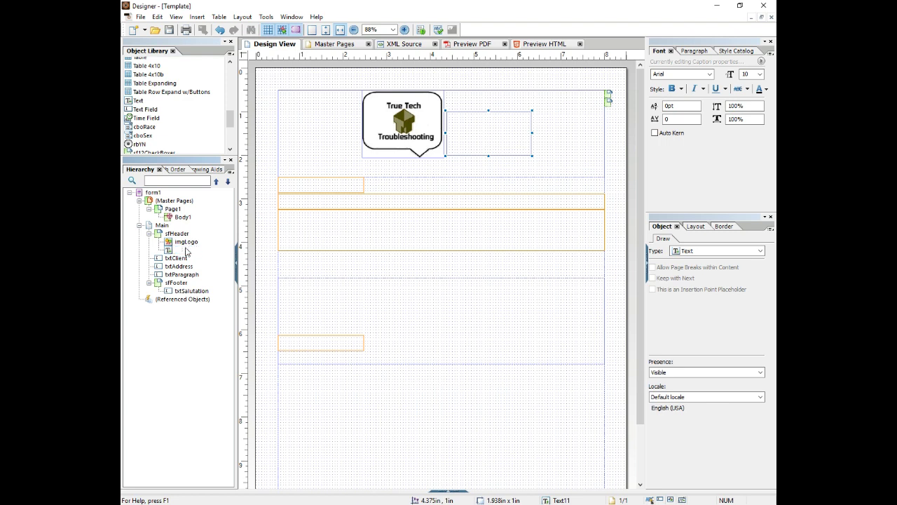
text(lblAddress)
key(Return)
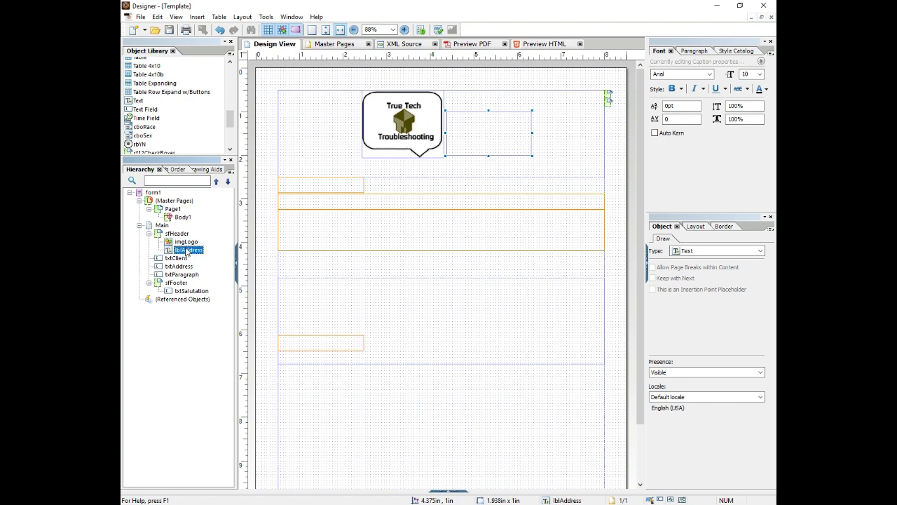
Shorten sfHeader to 1.563in and set lblAddress to 12 pt, middle-aligned
click(278, 151)
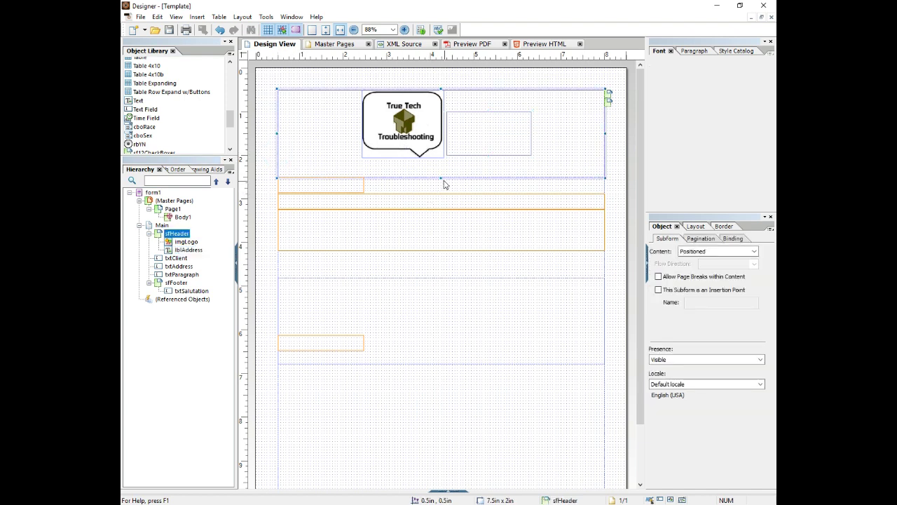
drag(441, 178, 438, 163)
click(465, 137)
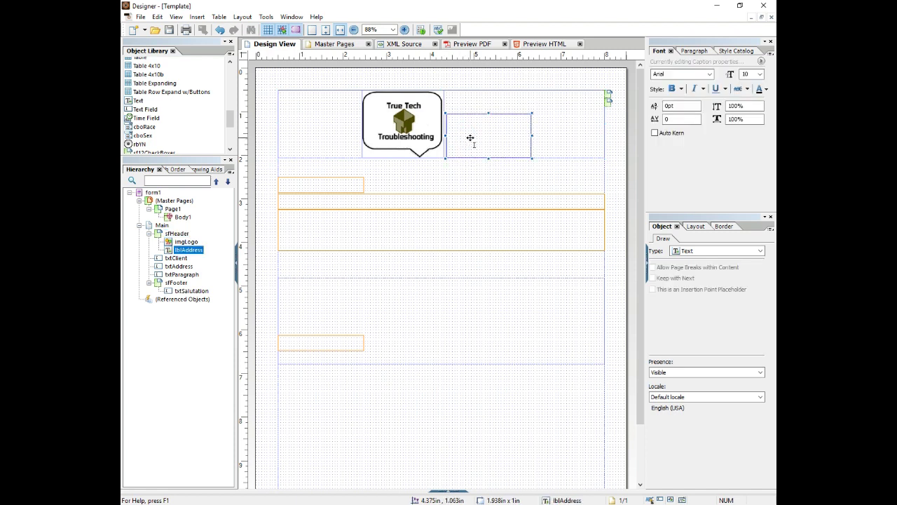
click(760, 75)
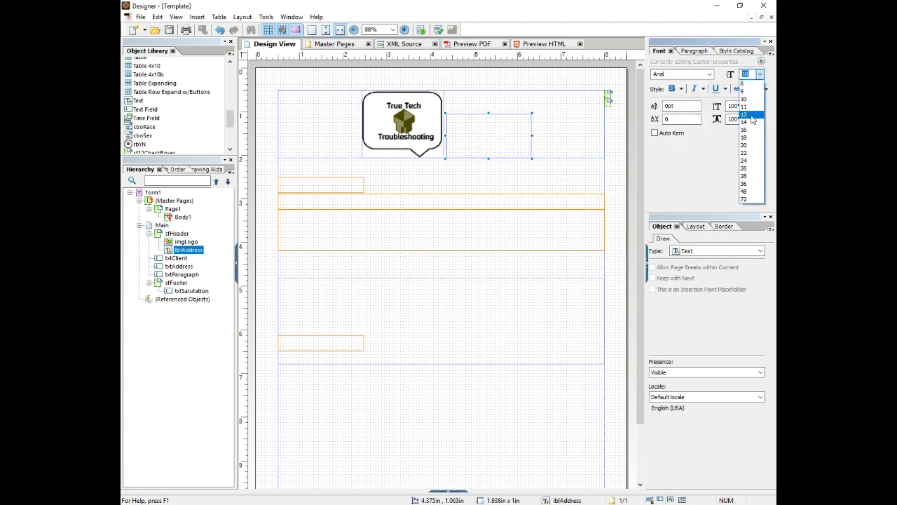
click(751, 115)
click(688, 51)
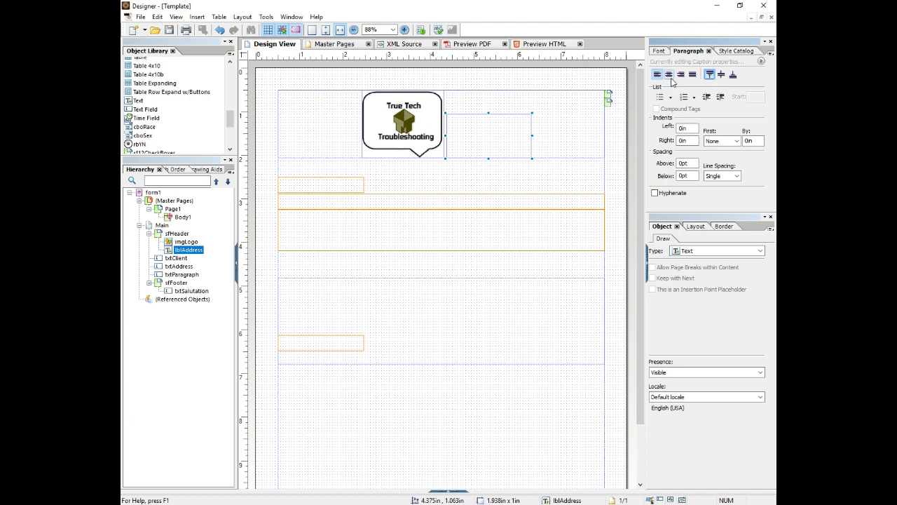
click(721, 74)
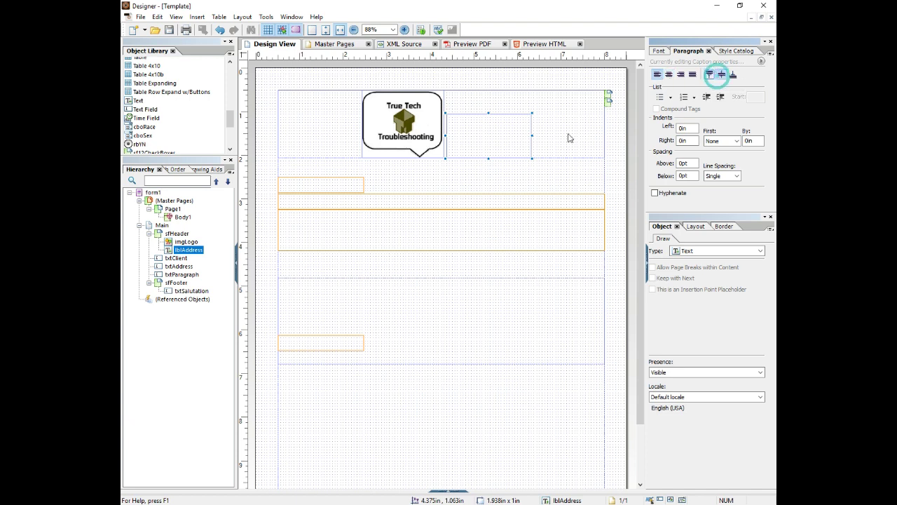
Enter the company's street address and phone lines in lblAddress and make them bold
click(472, 128)
text(1234)
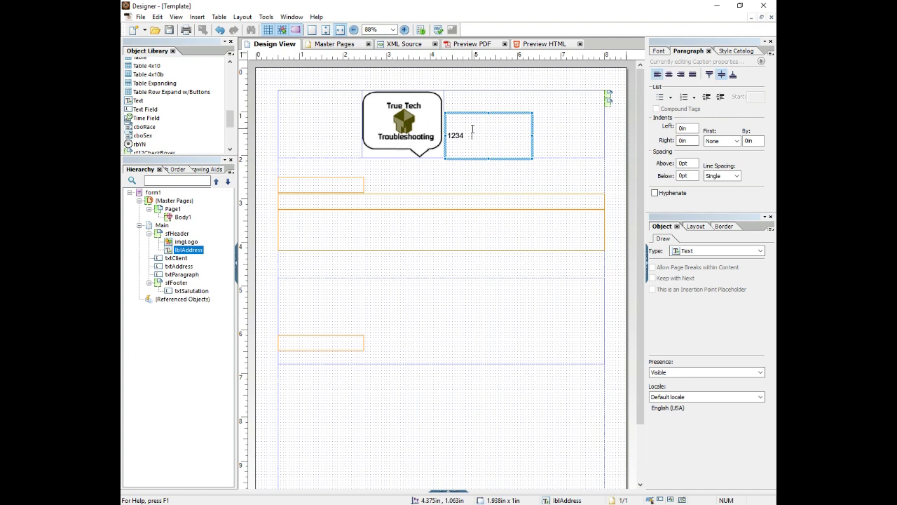
text(Main St Anytown, USA 00001 (800) 555-5555)
click(567, 151)
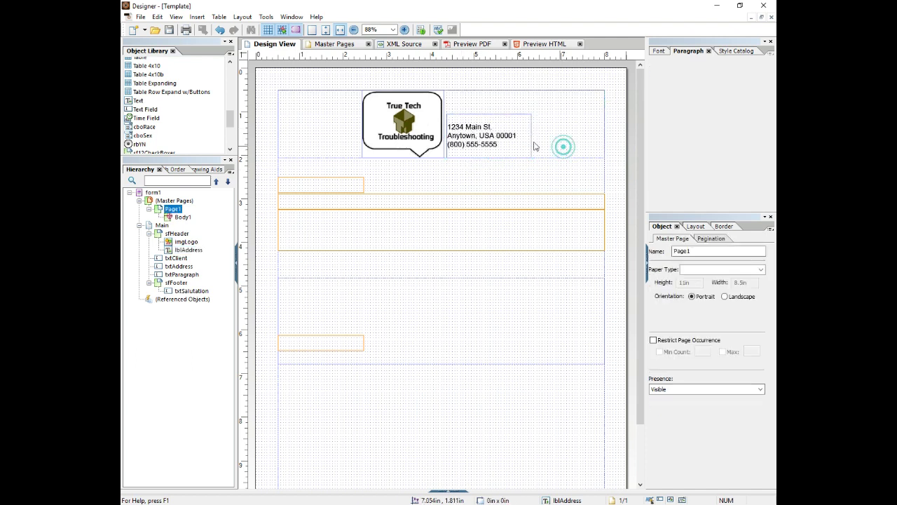
click(660, 51)
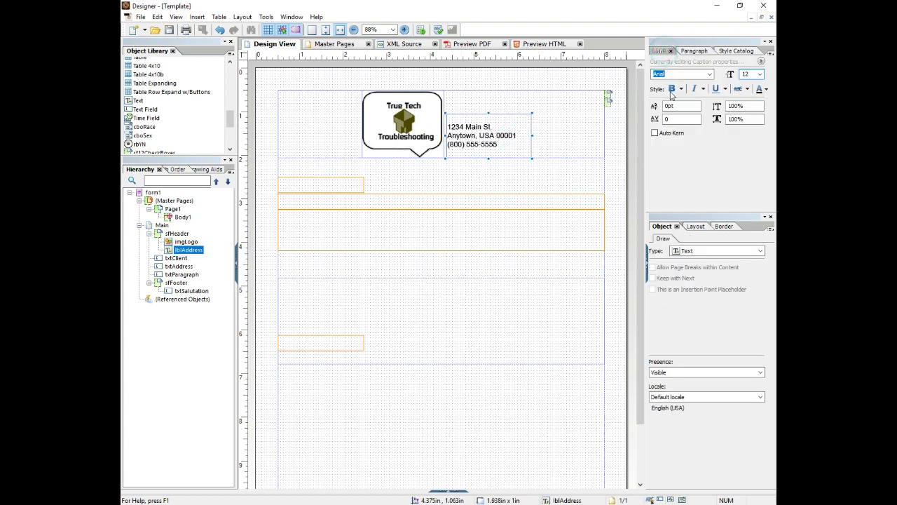
click(671, 89)
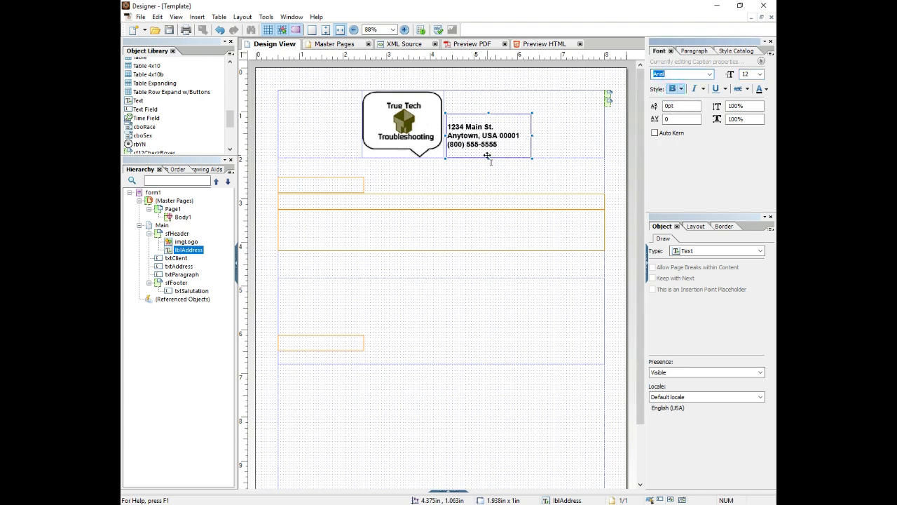
drag(488, 123, 488, 127)
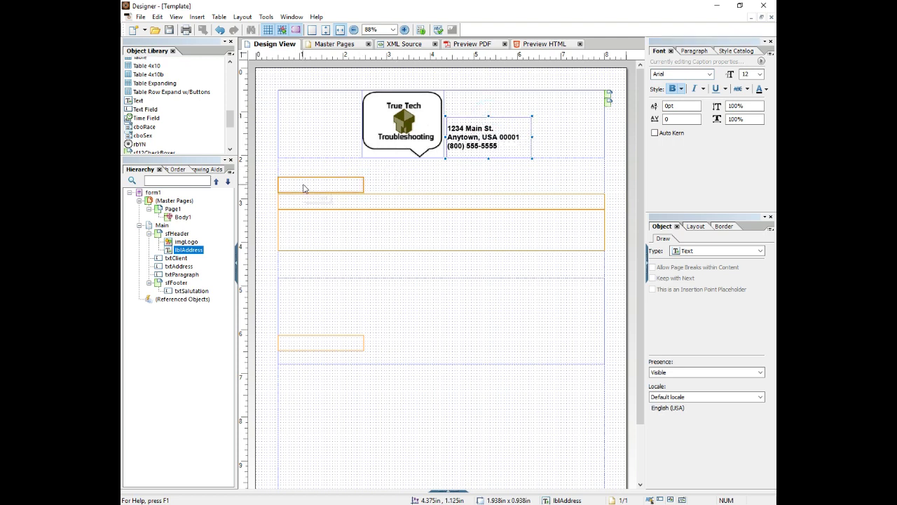
Move txtClient under the header, widen it to 2.438in, and place a text object beside it
drag(304, 188, 376, 164)
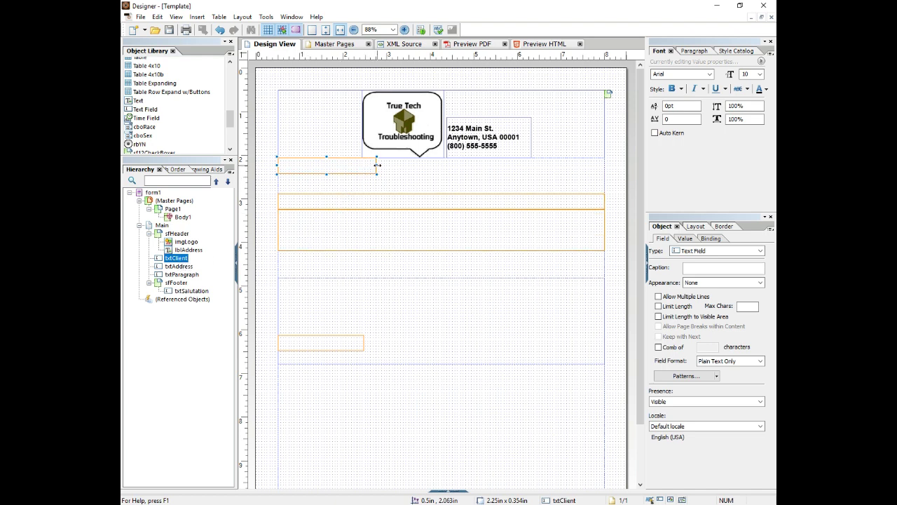
drag(377, 164, 385, 166)
click(139, 103)
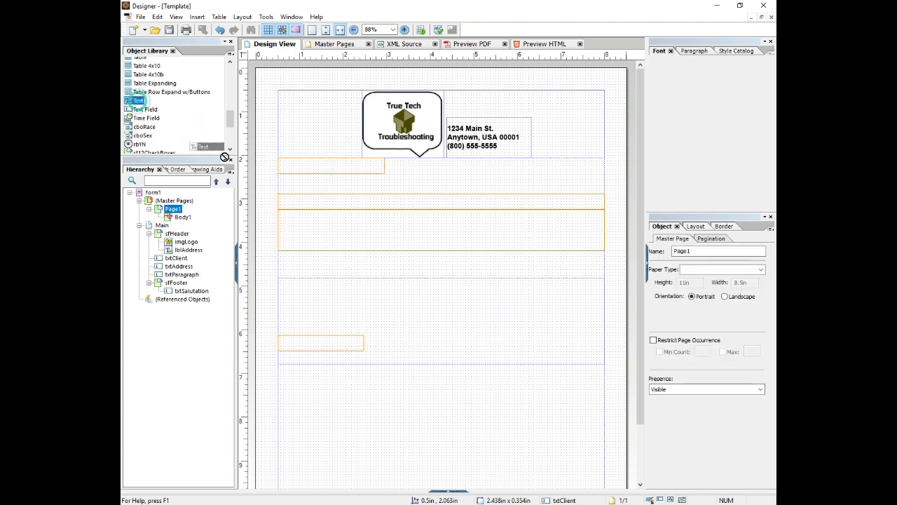
click(414, 169)
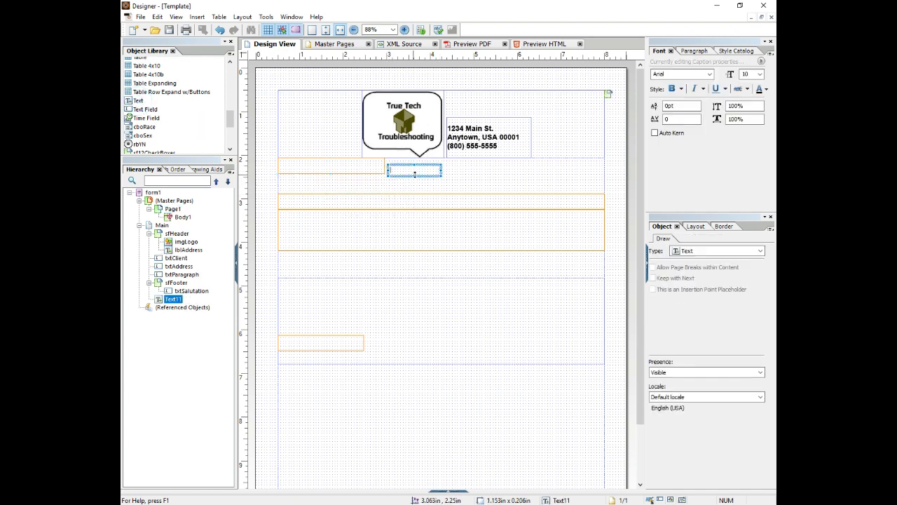
Name the text object lblClient, order it after txtClient, and widen it beside the field
click(173, 300)
text(lbl)
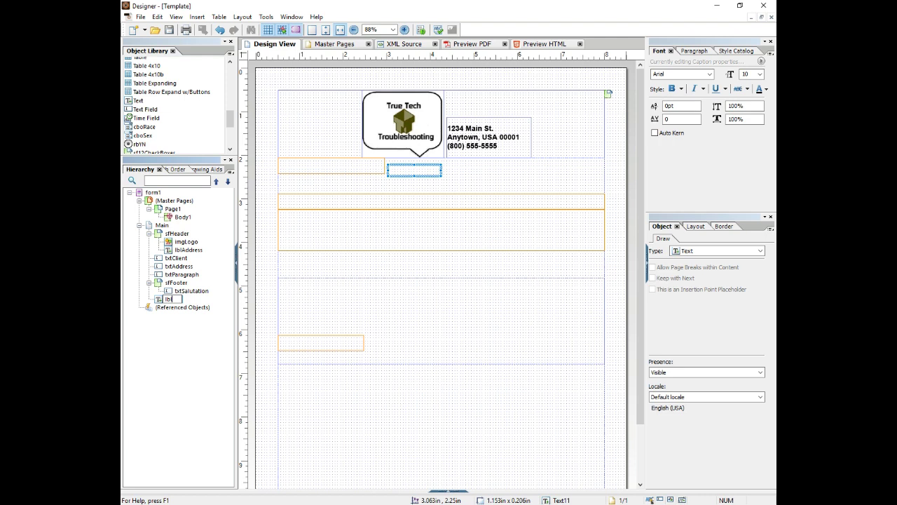
text(Client)
key(Return)
drag(173, 299, 176, 270)
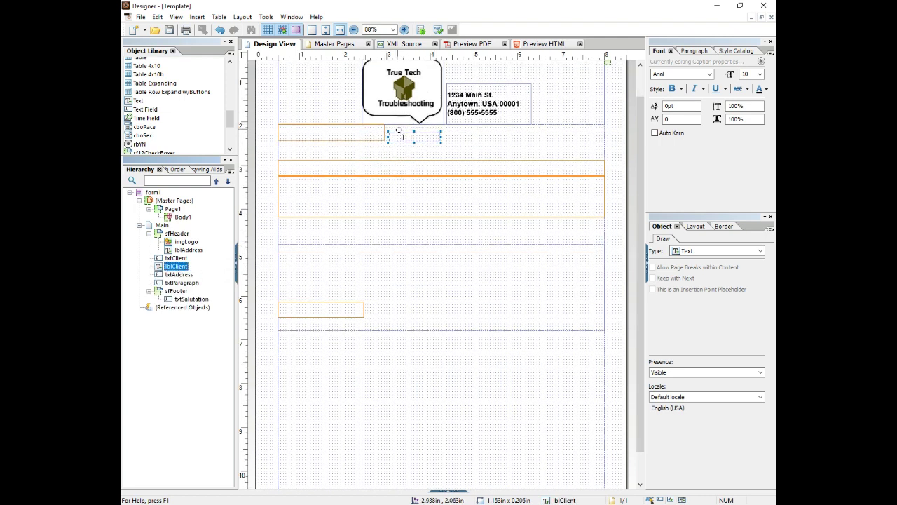
drag(399, 130, 606, 138)
click(345, 140)
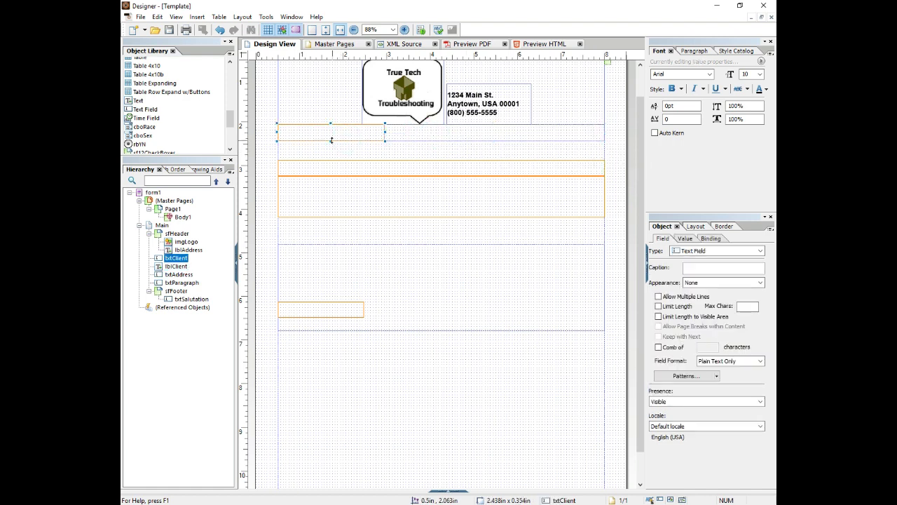
Make lblClient 0.312in tall and paste the client-name instruction caption, aligned middle
click(463, 143)
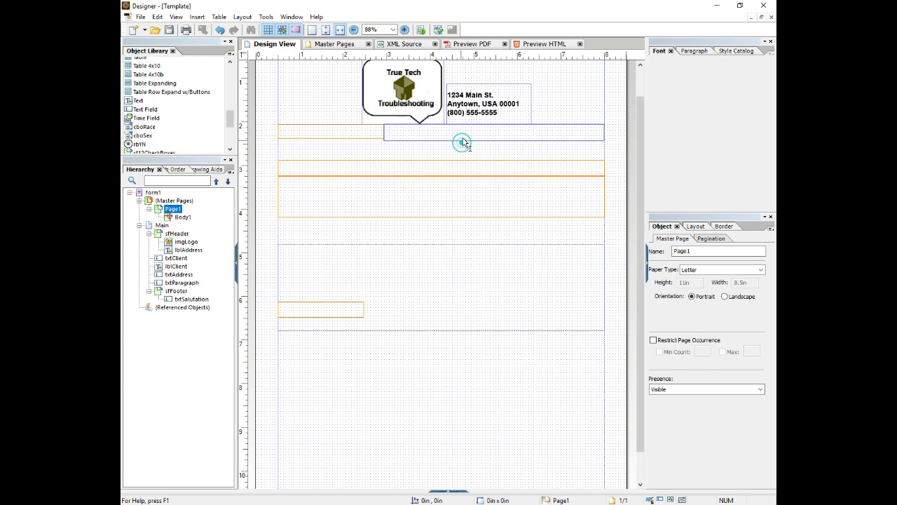
click(462, 140)
drag(491, 141, 492, 143)
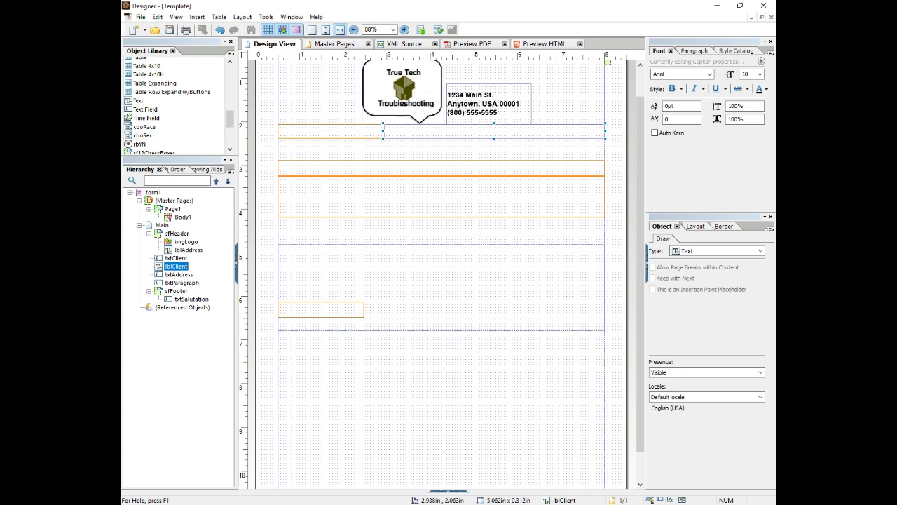
double_click(459, 133)
text(<- Enter client name here (upon exit and the name will copy to salutation))
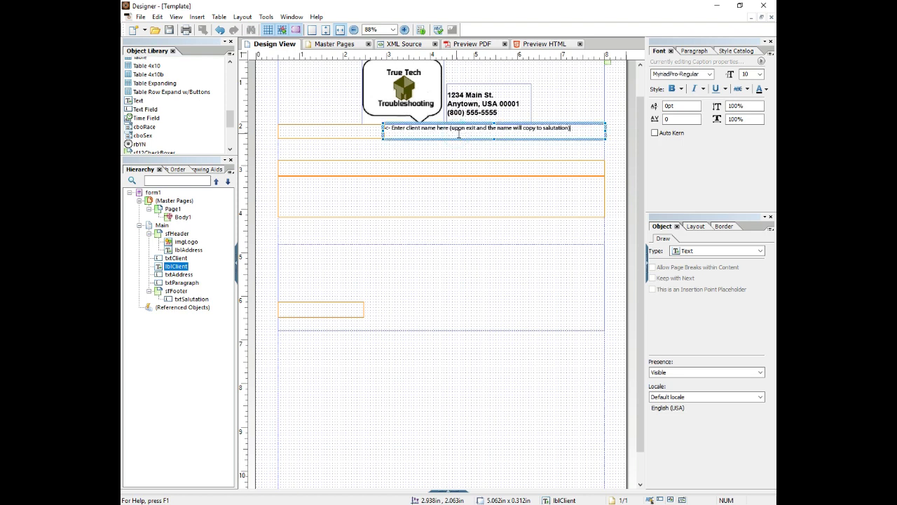
click(703, 53)
click(721, 73)
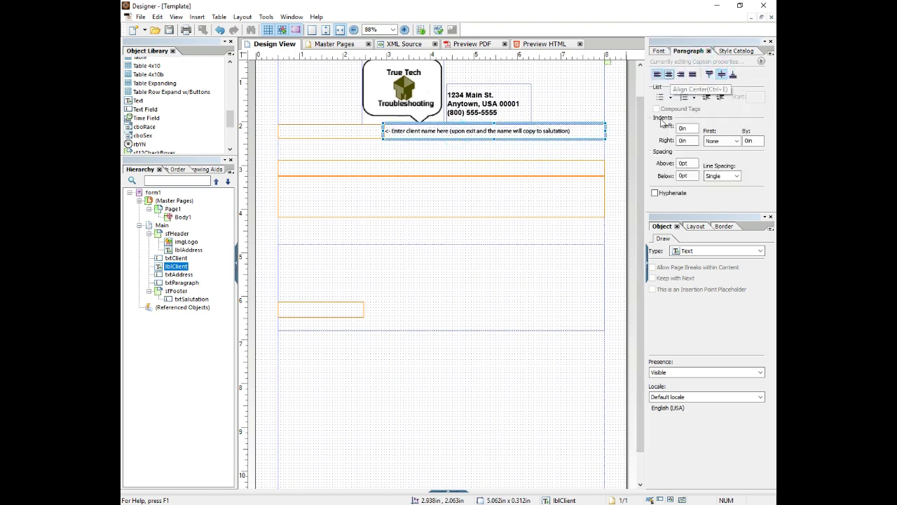
click(429, 150)
Set lblClient to Visible (Screen Only) and move txtAddress up to 2.375in beneath it
click(399, 137)
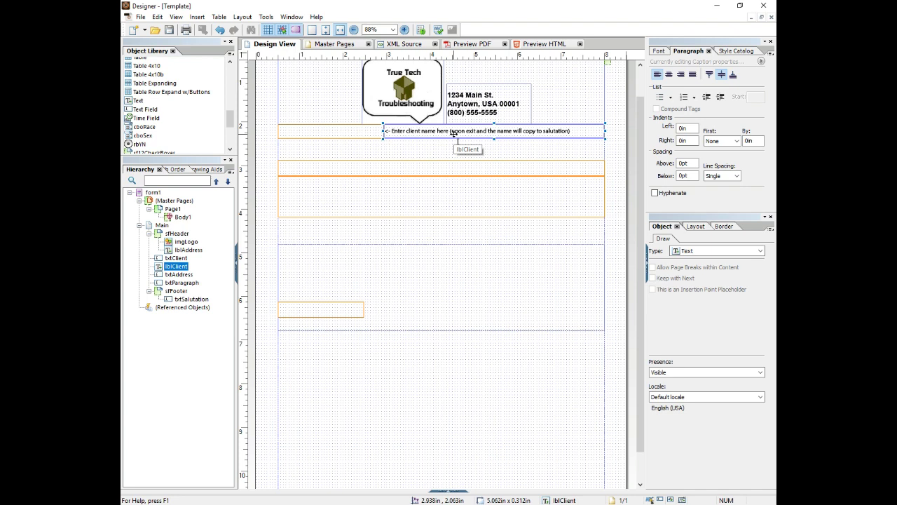
click(683, 372)
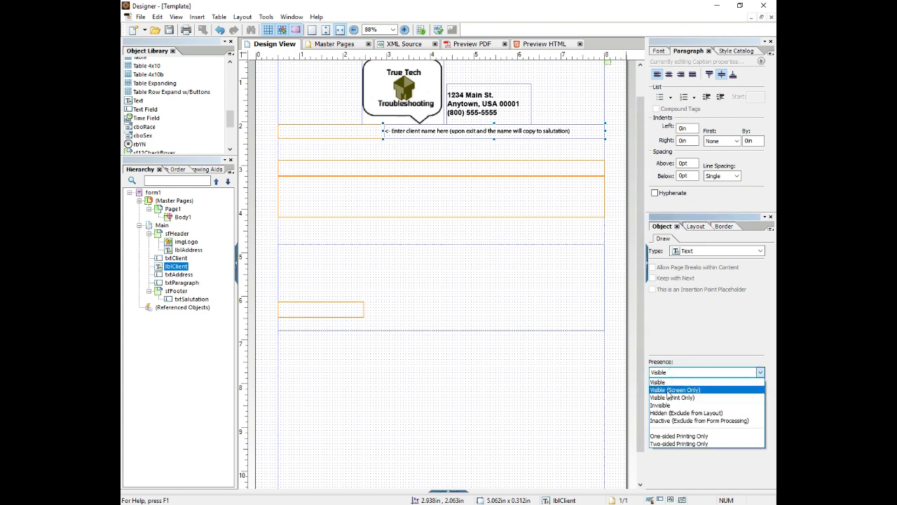
click(667, 391)
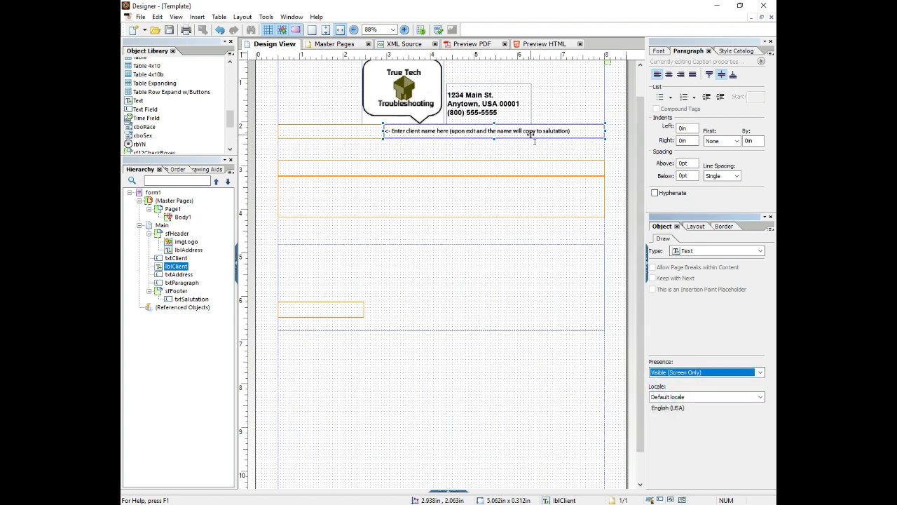
click(327, 154)
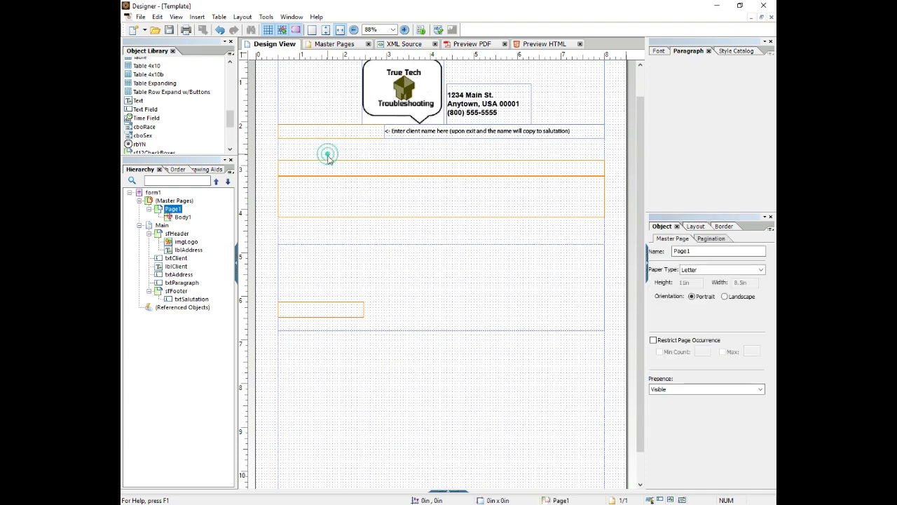
drag(337, 164, 337, 152)
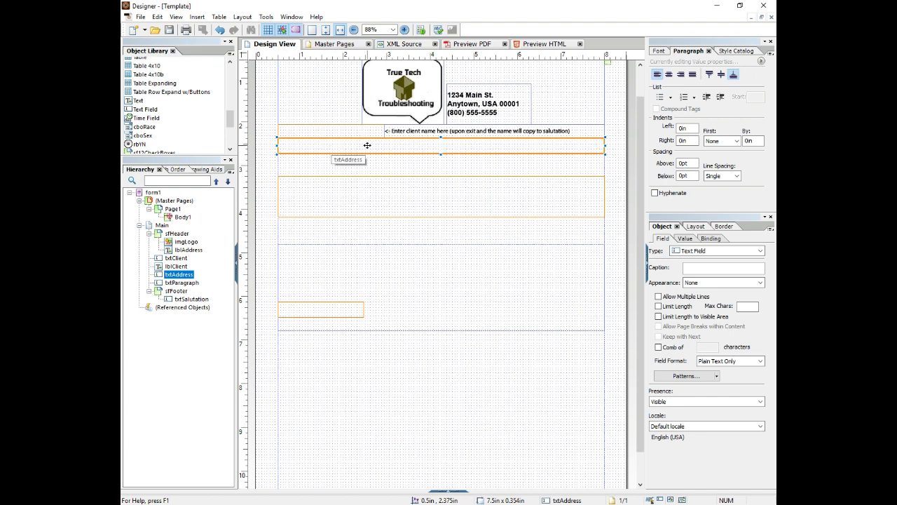
Make txtAddress 0.313in tall, allow multiple lines, and set its height to expand to fit
drag(439, 155, 440, 153)
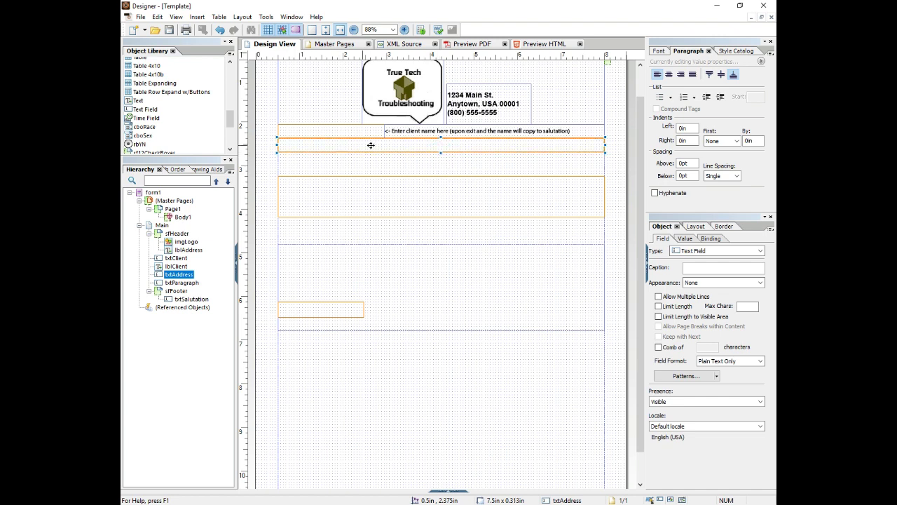
click(483, 108)
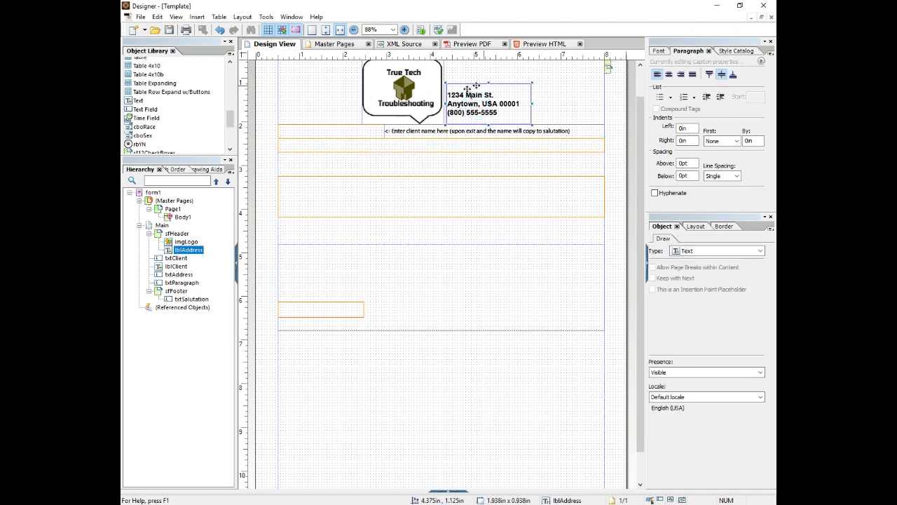
click(372, 144)
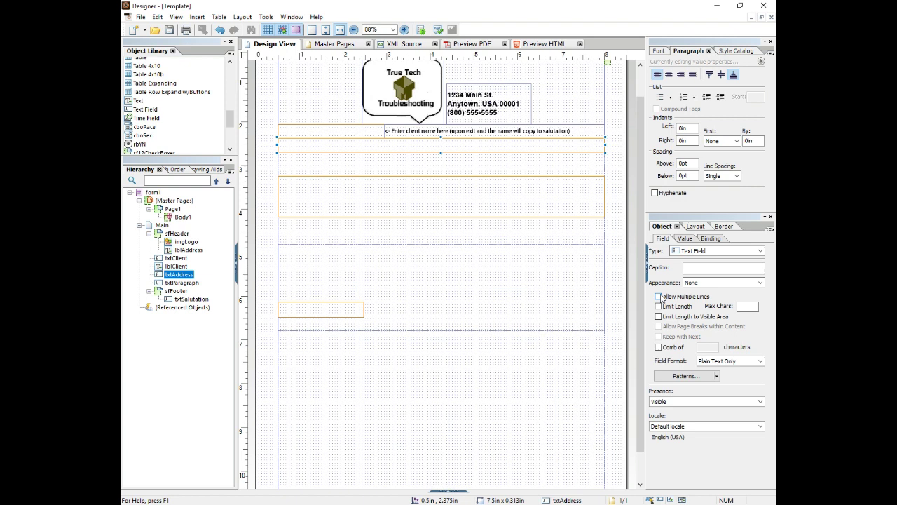
click(659, 297)
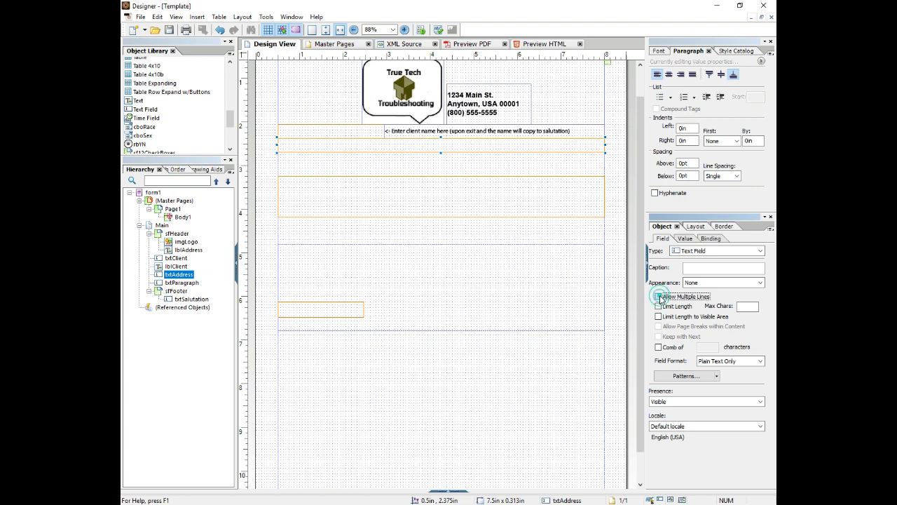
click(694, 226)
click(720, 266)
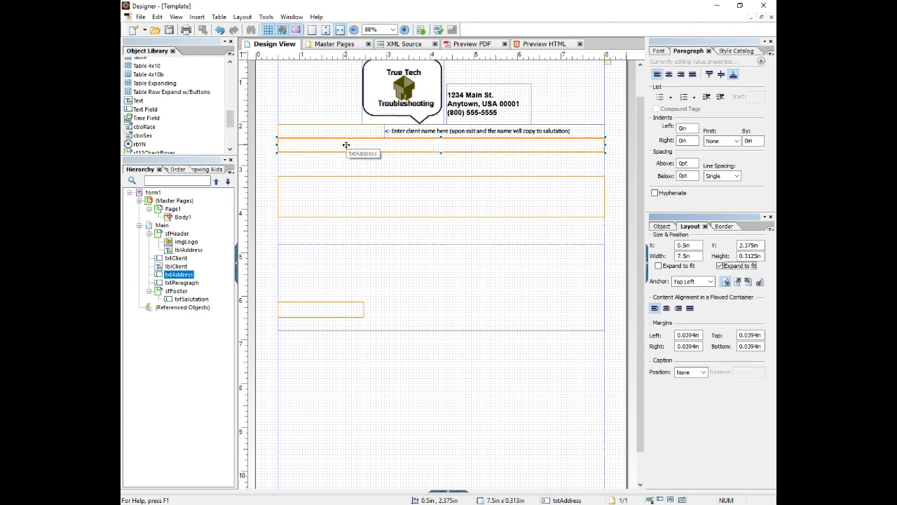
mouse_move(440, 153)
mouse_down()
mouse_move(445, 175)
mouse_move(440, 152)
mouse_up()
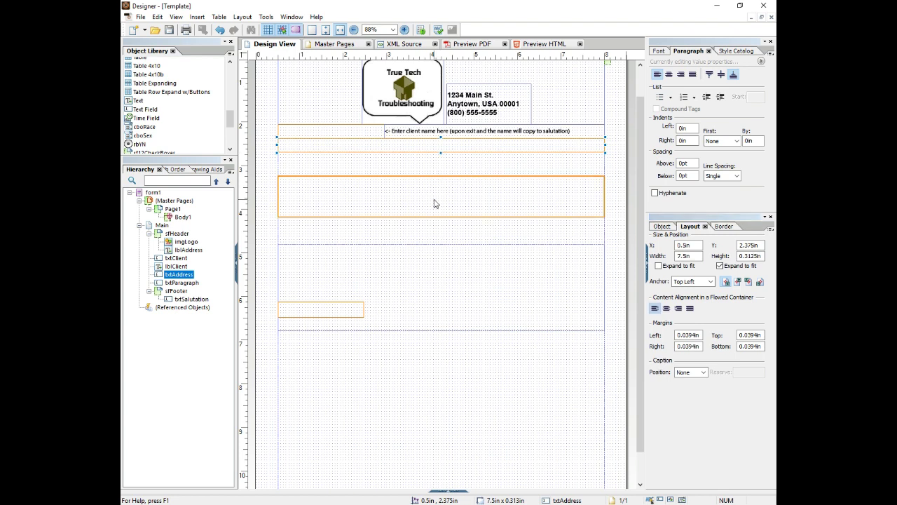
Allow multiple lines in txtParagraph and move it up directly beneath txtAddress
click(433, 204)
drag(402, 202, 405, 198)
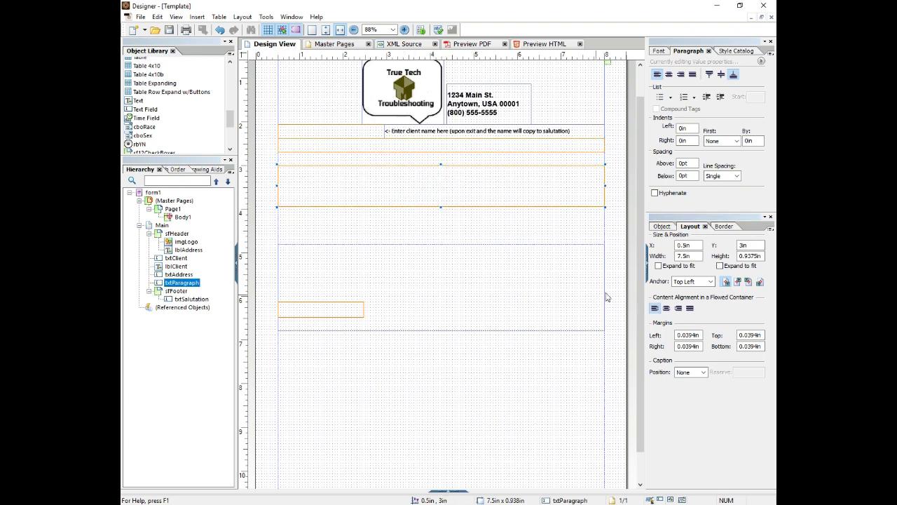
click(662, 225)
click(659, 297)
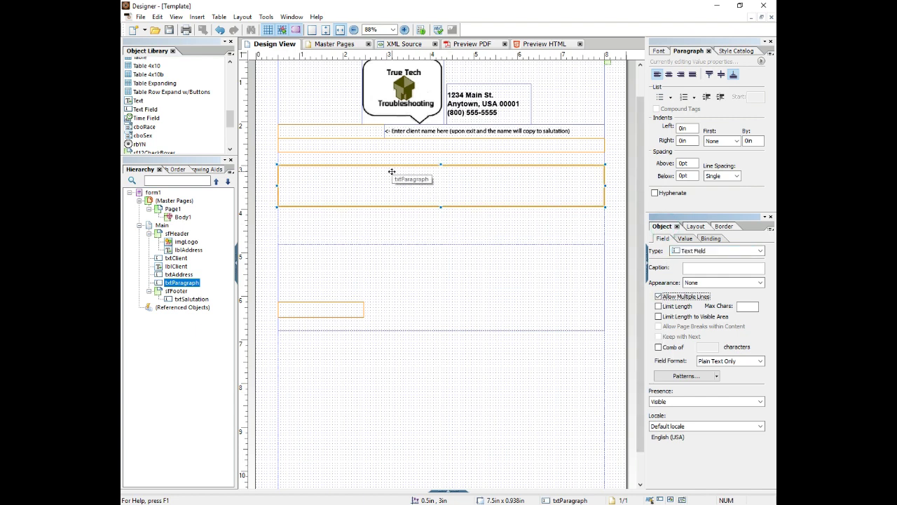
mouse_move(375, 177)
mouse_down()
mouse_move(373, 187)
mouse_move(374, 162)
mouse_up()
click(381, 257)
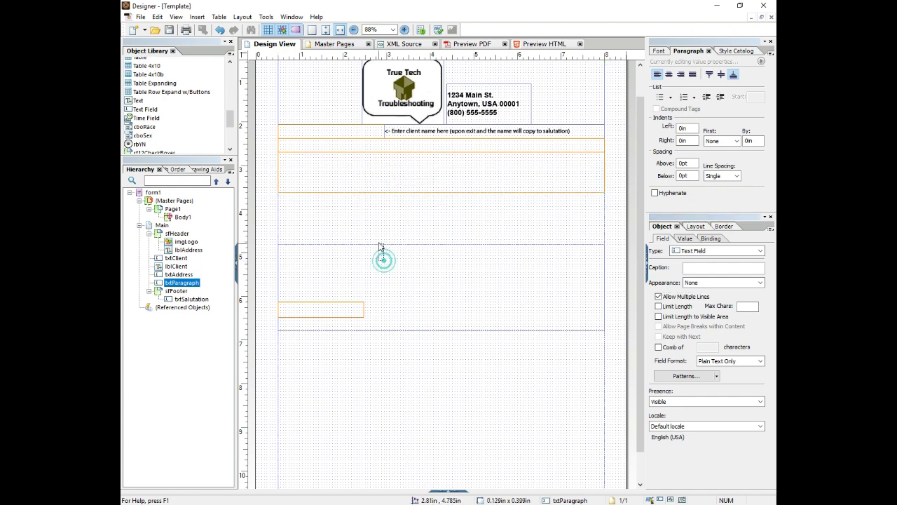
Move the footer subform up the page and drop a Signature Field into it
drag(381, 246, 381, 195)
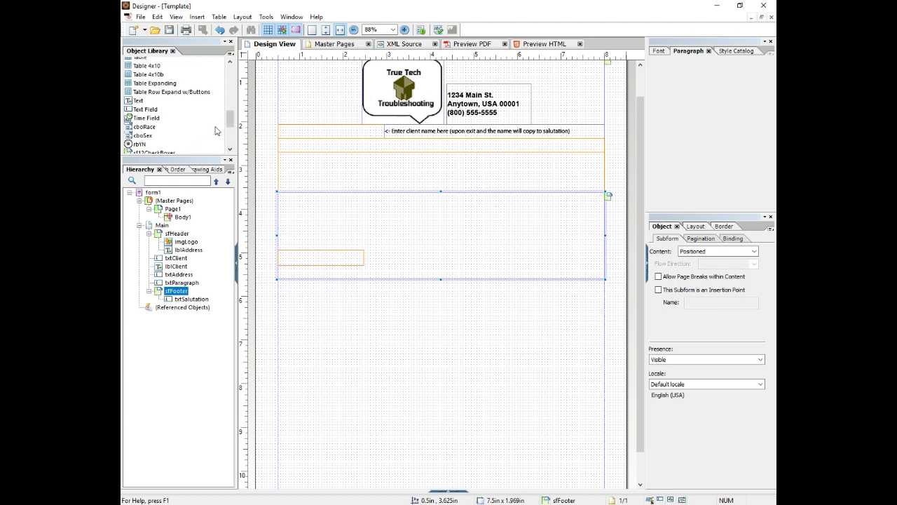
scroll(231, 119, down, 5)
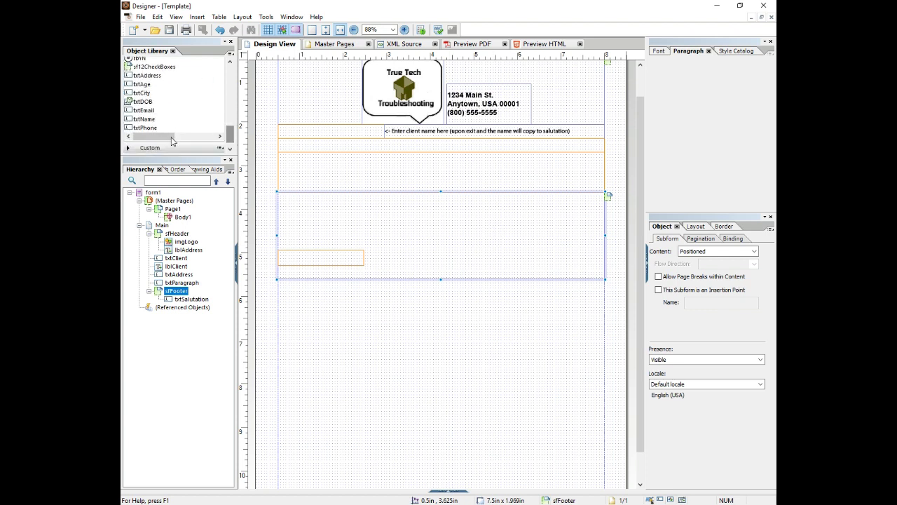
scroll(231, 137, up, 4)
mouse_move(153, 65)
mouse_down()
mouse_move(550, 235)
mouse_move(523, 241)
mouse_up()
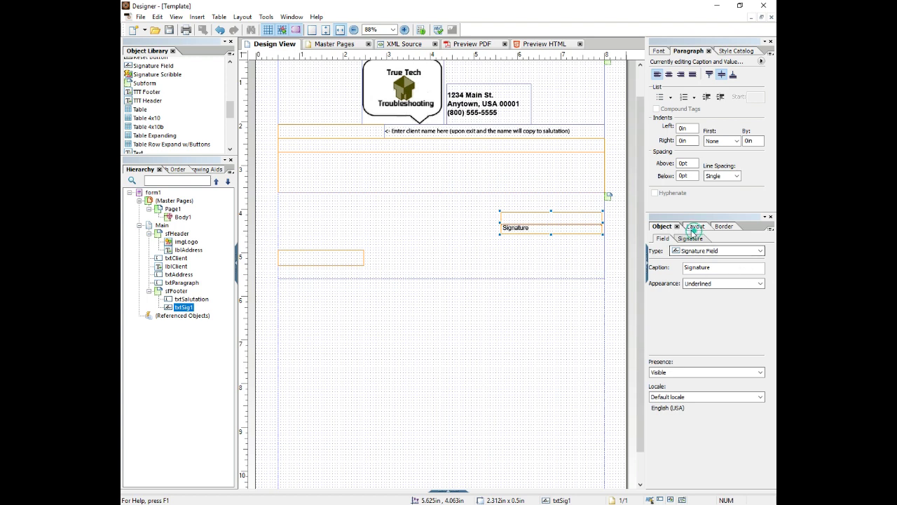
Set the signature field's caption position to None and resize it with its top edge at 4in
click(694, 226)
click(703, 373)
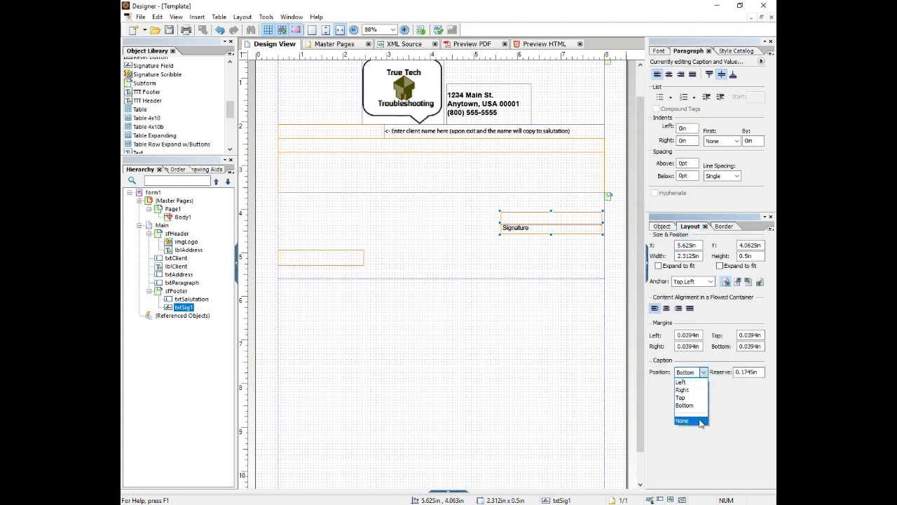
click(688, 422)
drag(504, 220, 487, 220)
drag(543, 211, 543, 208)
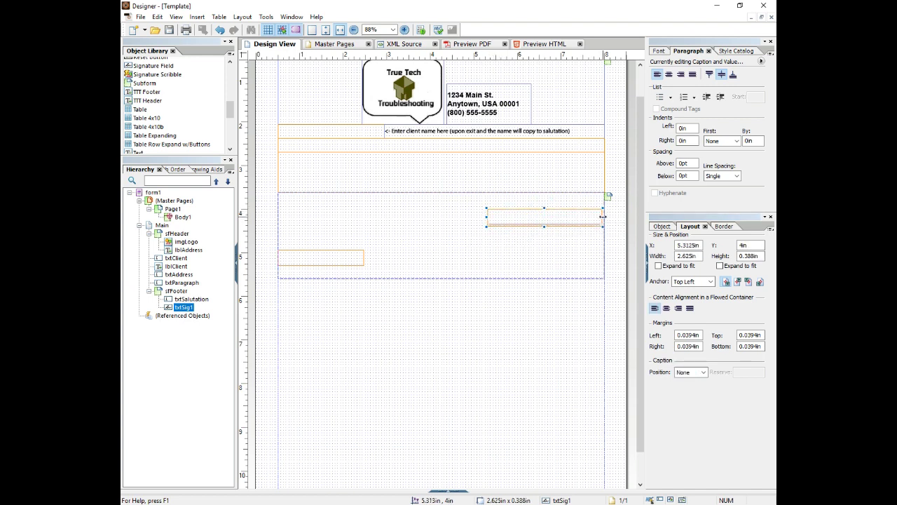
click(603, 215)
drag(605, 223, 607, 223)
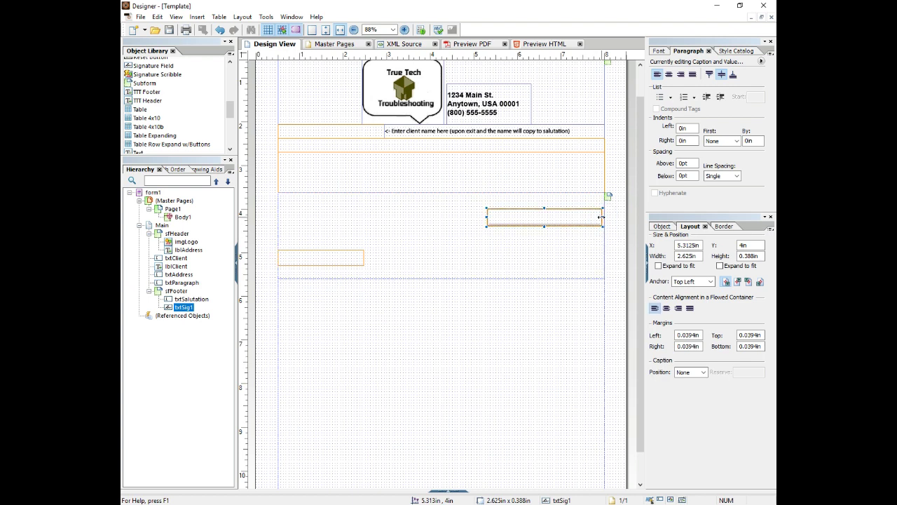
Set the signature field's appearance to None and give it a solid 0.0159in bottom border
click(661, 226)
click(701, 283)
click(693, 297)
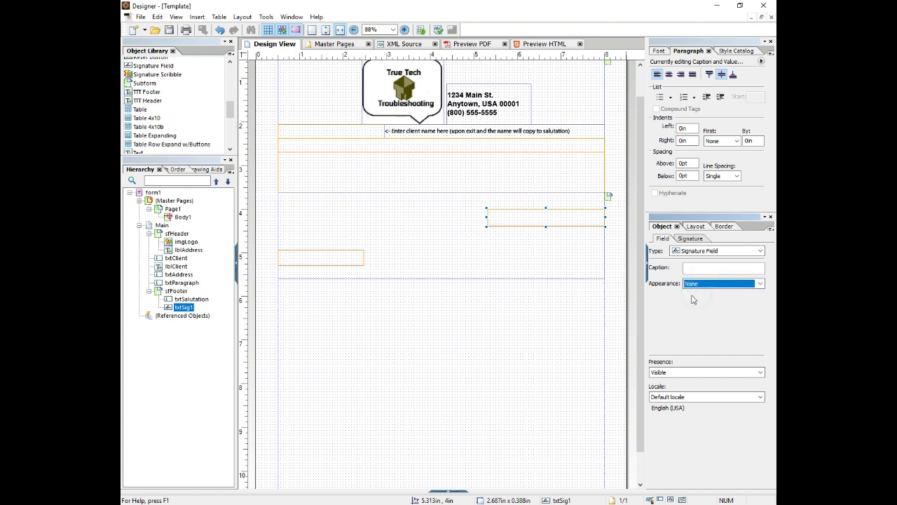
click(695, 227)
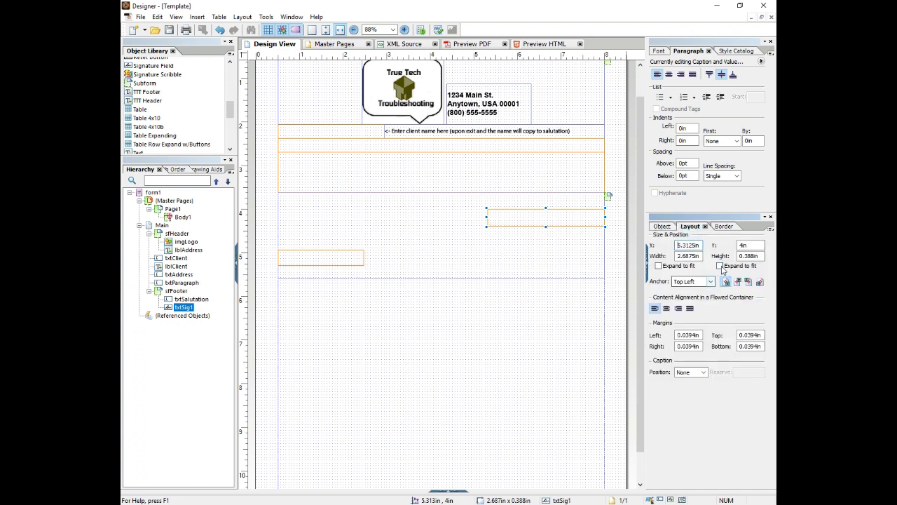
click(724, 226)
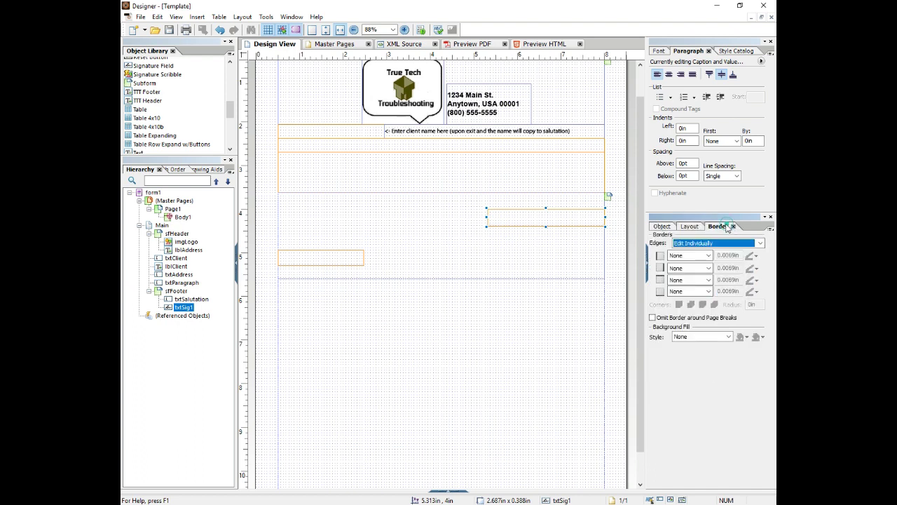
click(705, 291)
click(701, 309)
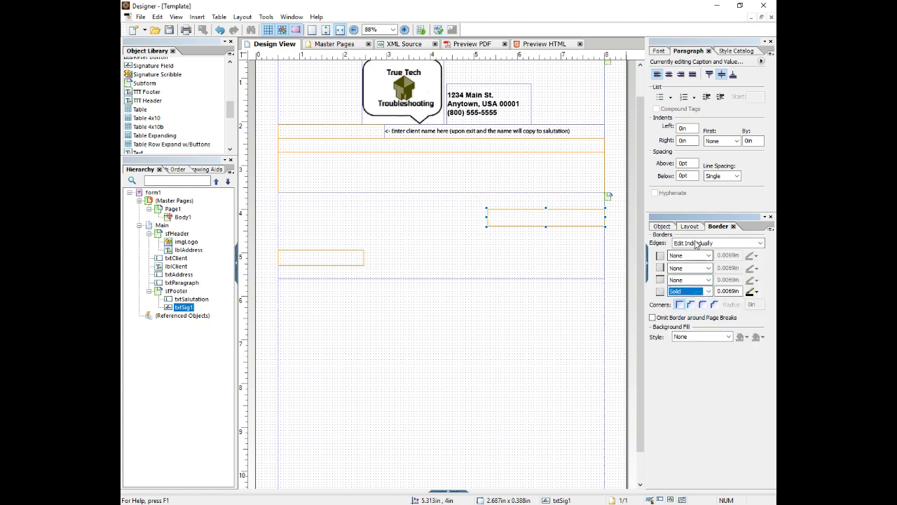
double_click(727, 291)
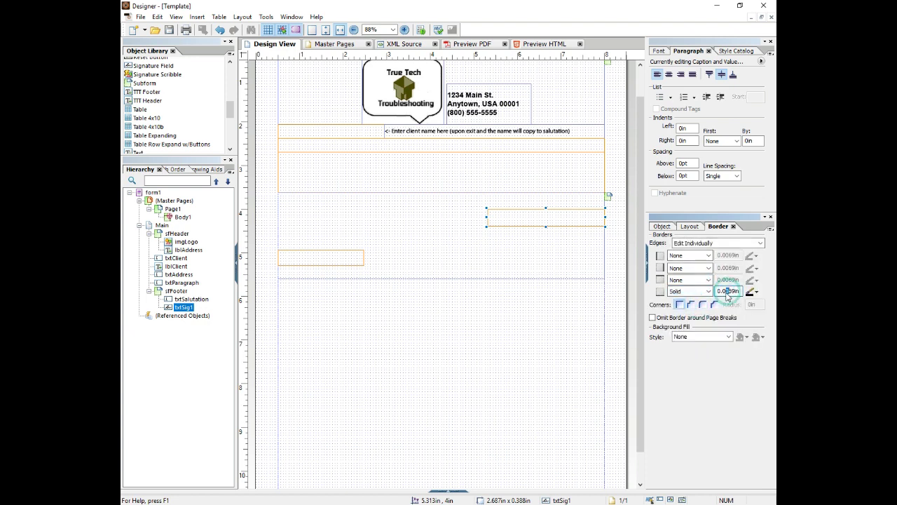
text(0.0159in)
key(Return)
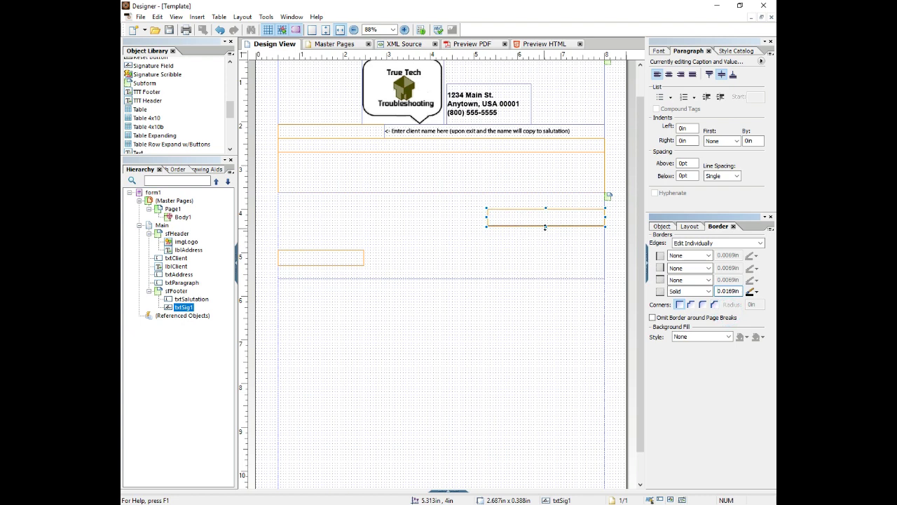
drag(547, 227, 545, 241)
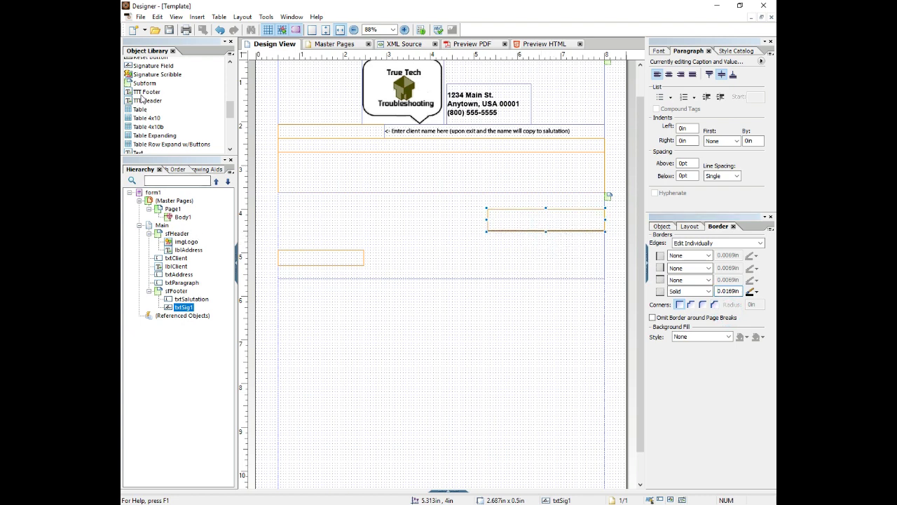
Add a text field below the signature, widen it to match, and name it txtTitle
drag(228, 116, 230, 127)
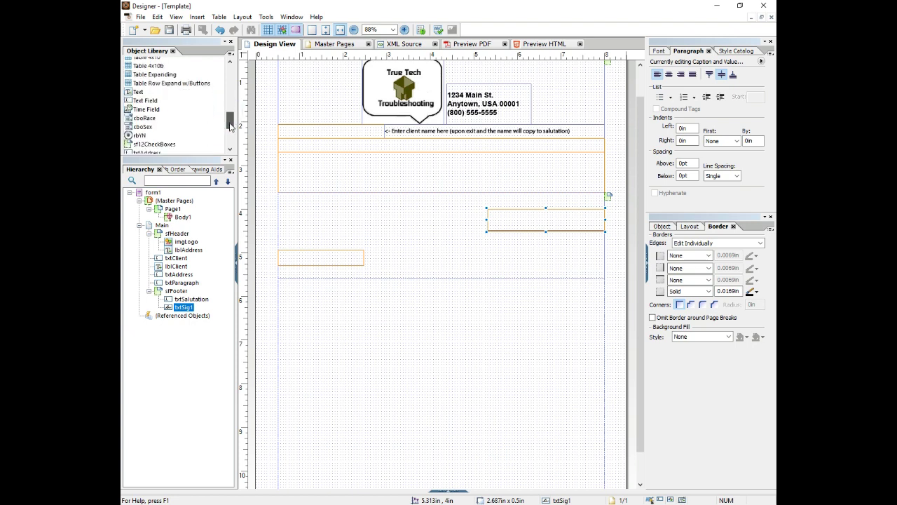
drag(139, 100, 546, 244)
click(567, 242)
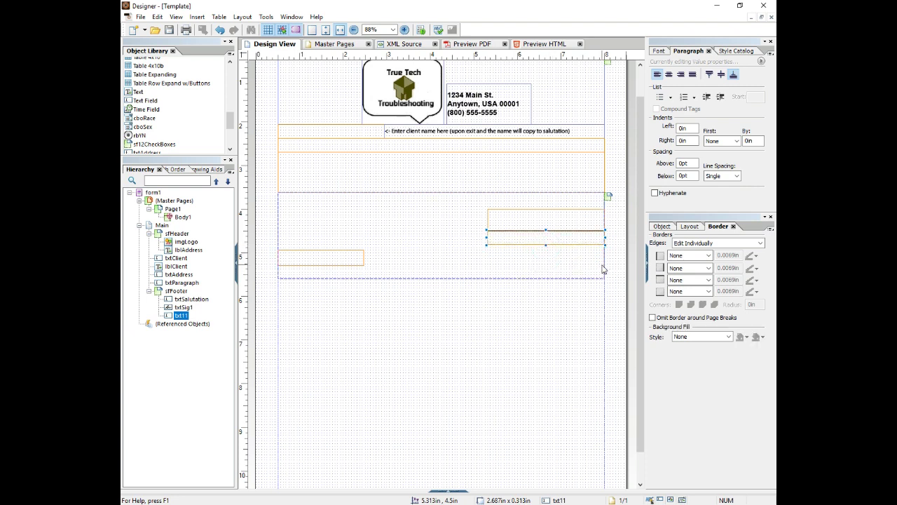
click(181, 317)
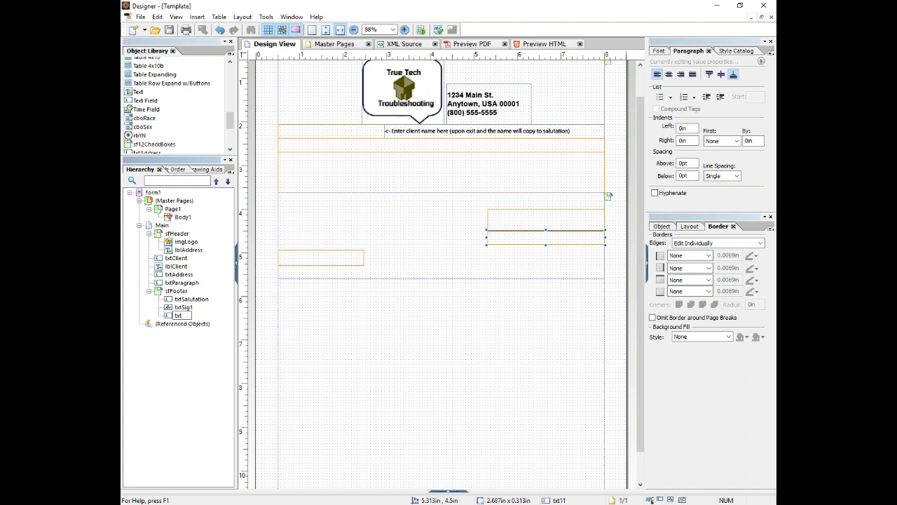
Rename txtSig1 to txtSignature and move txtSalutation above the signature
click(184, 307)
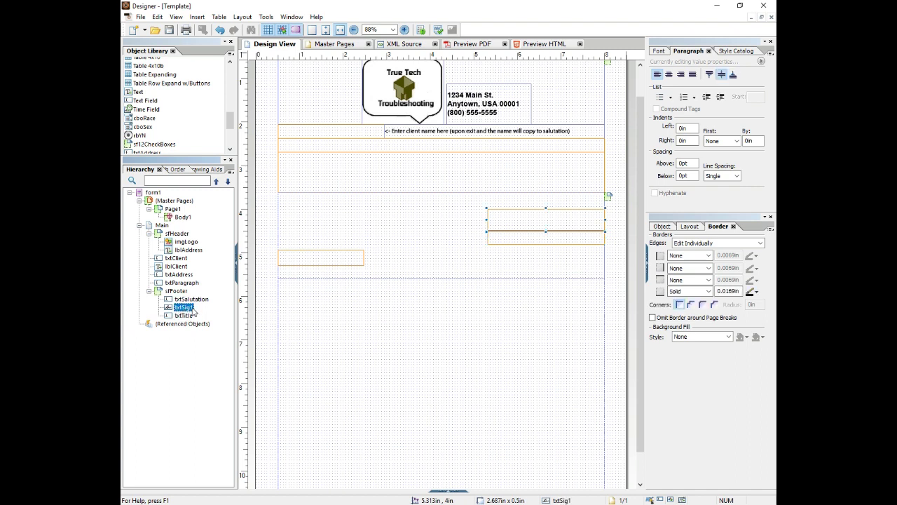
click(191, 310)
drag(333, 260, 607, 198)
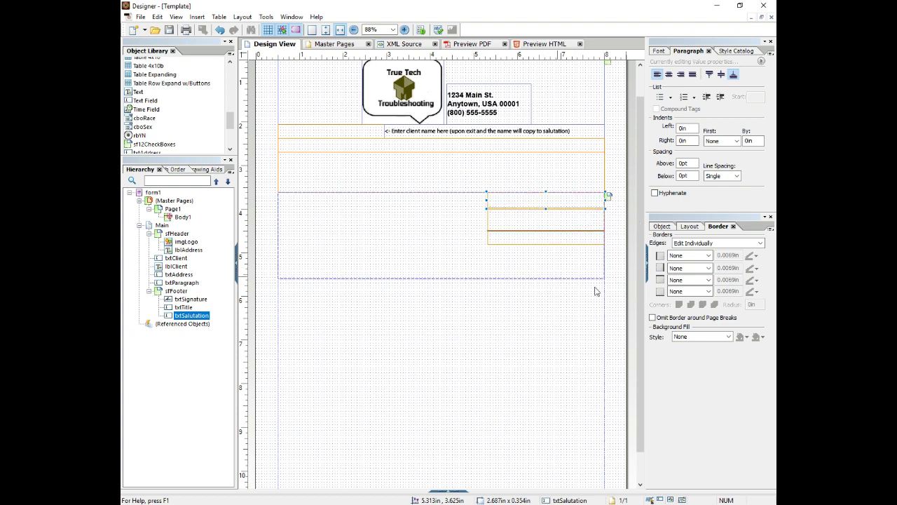
Set txtSalutation's default value to 'Sincerely,' and shorten the field slightly
click(662, 225)
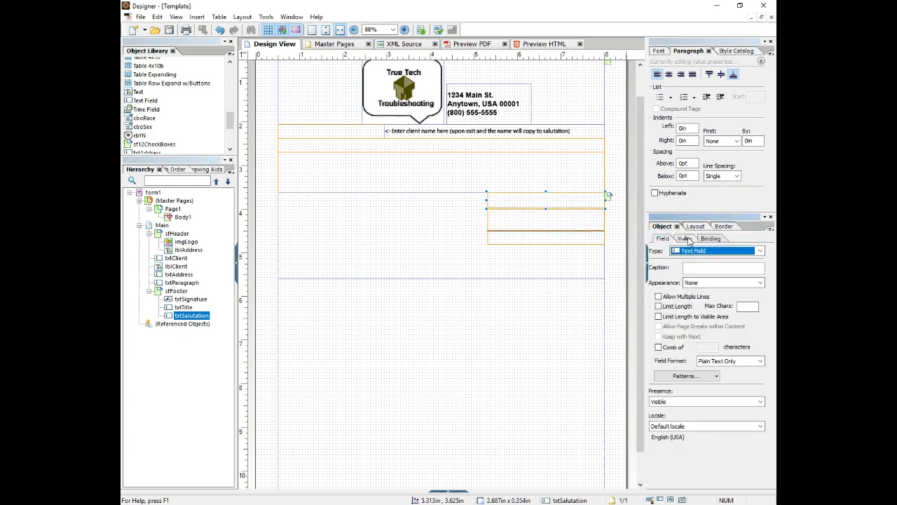
click(685, 239)
click(694, 264)
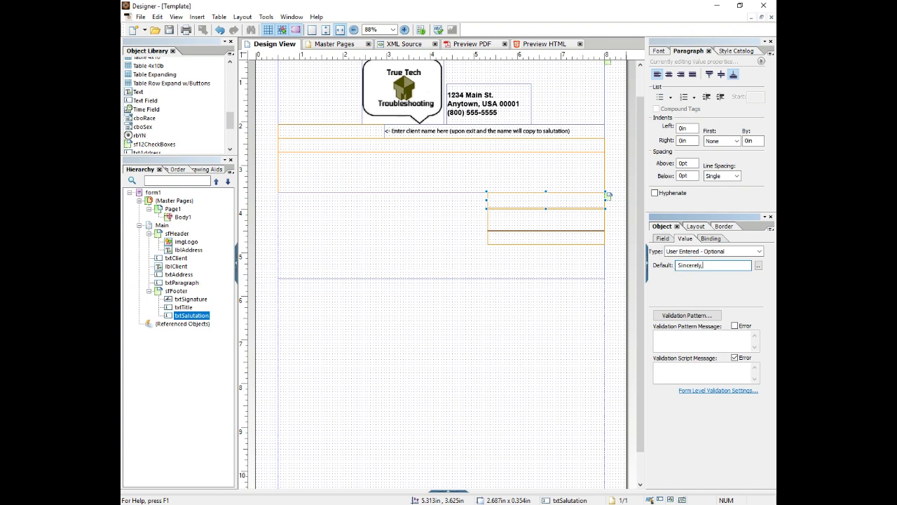
click(347, 244)
click(536, 199)
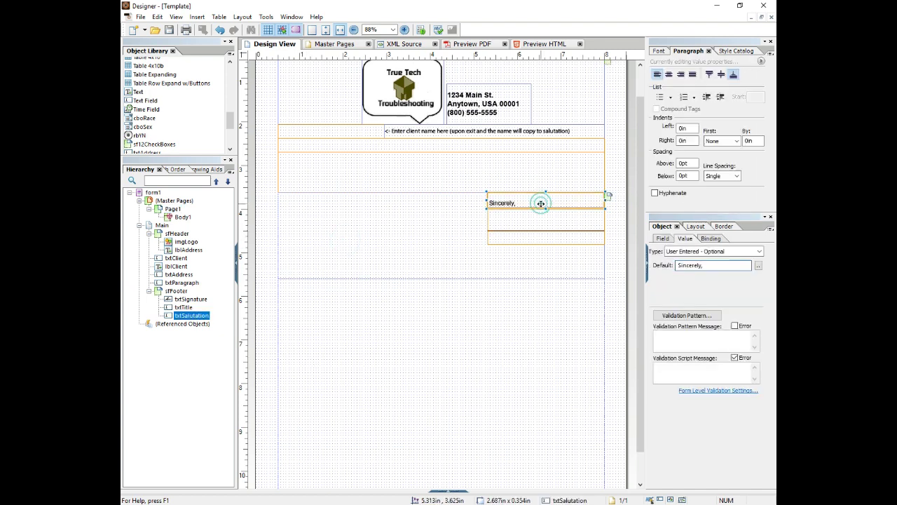
drag(541, 208, 544, 239)
click(565, 230)
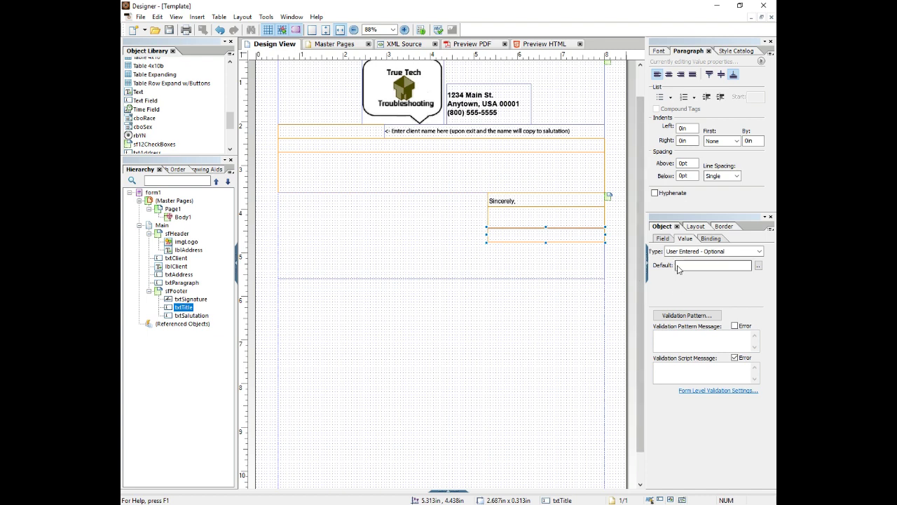
click(521, 199)
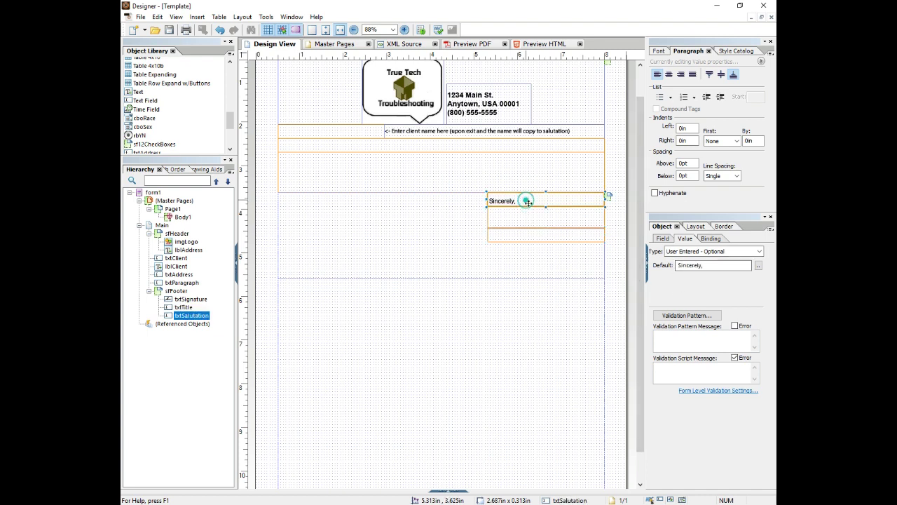
click(690, 226)
click(662, 226)
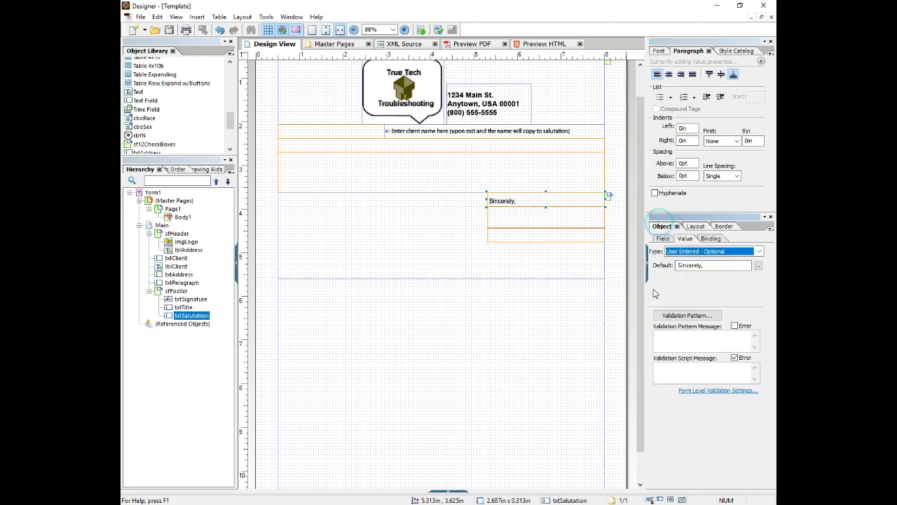
click(659, 239)
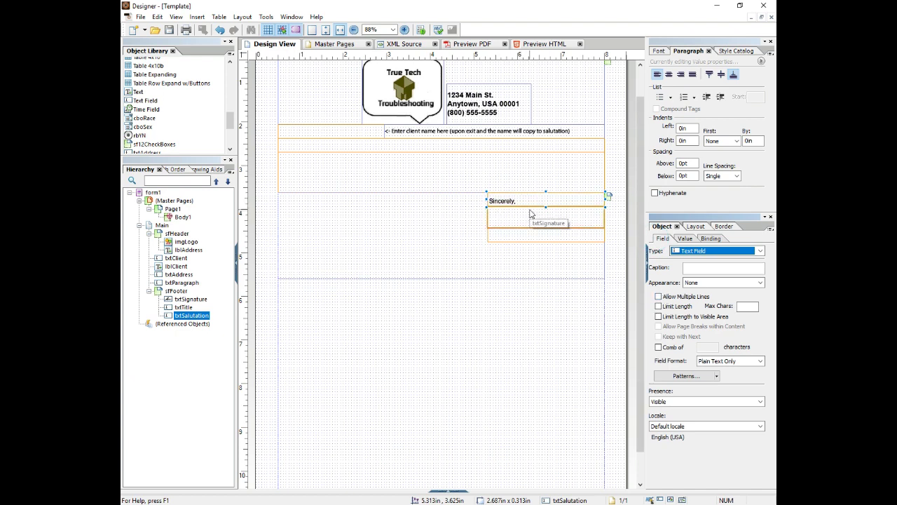
Give txtTitle the default value '[Title here]', aligned to the top of the field
click(495, 237)
click(495, 237)
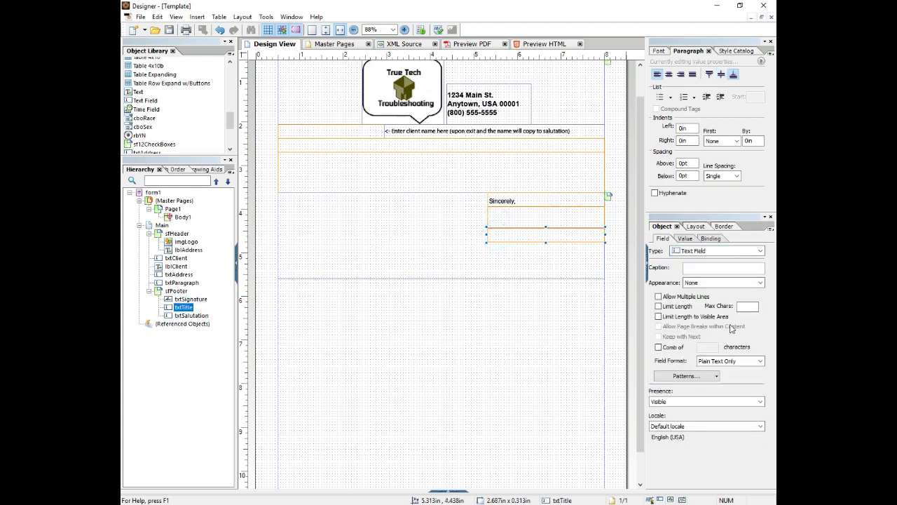
click(685, 239)
click(699, 266)
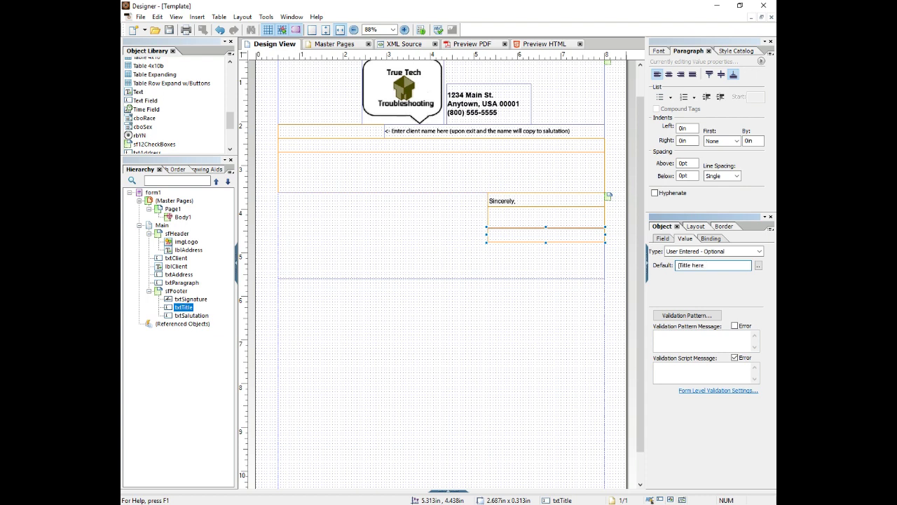
click(460, 256)
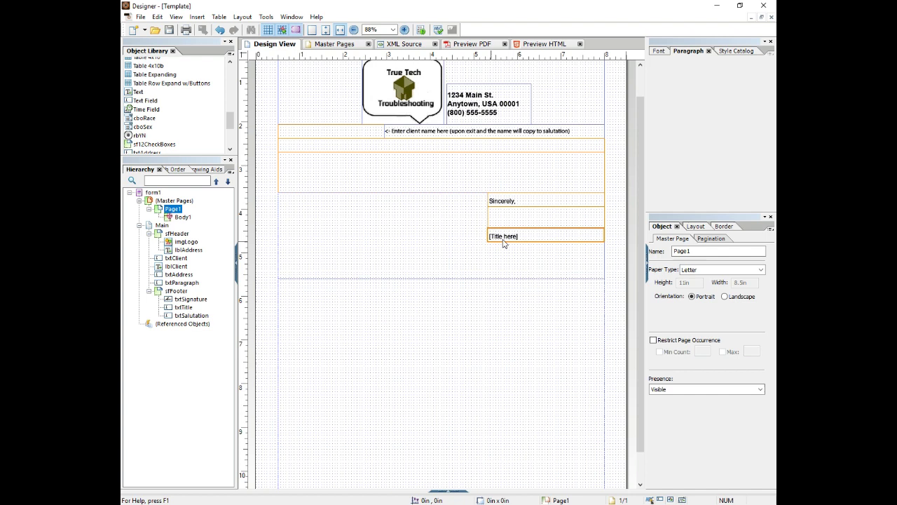
click(549, 239)
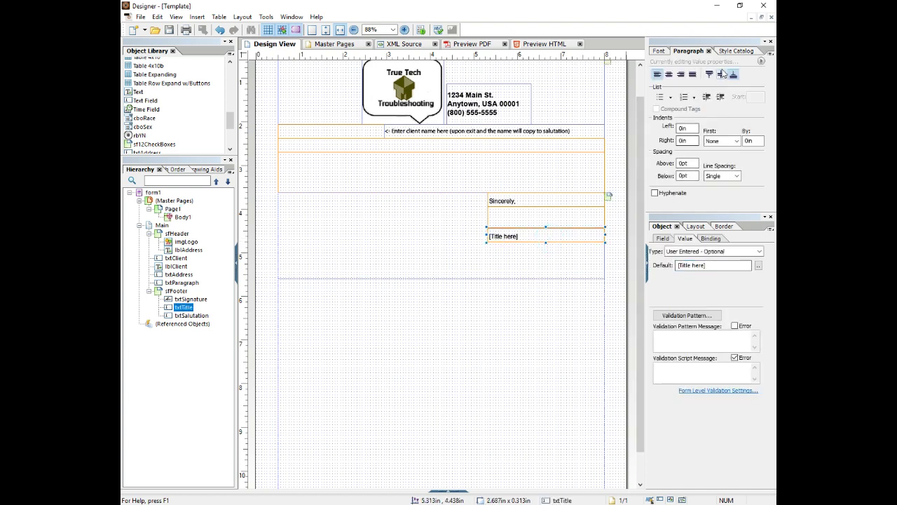
click(710, 74)
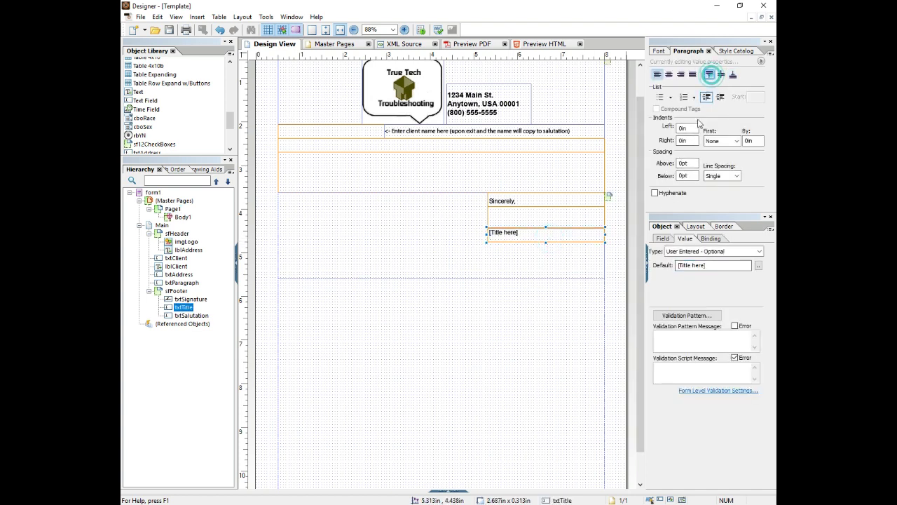
click(537, 223)
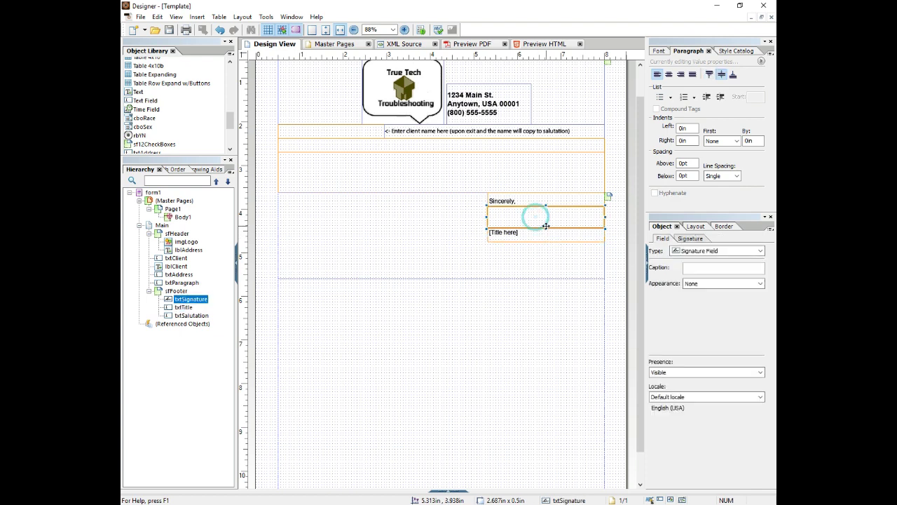
Move txtTitle just below the signature and add a lower-left text field named txtEndorse
click(545, 234)
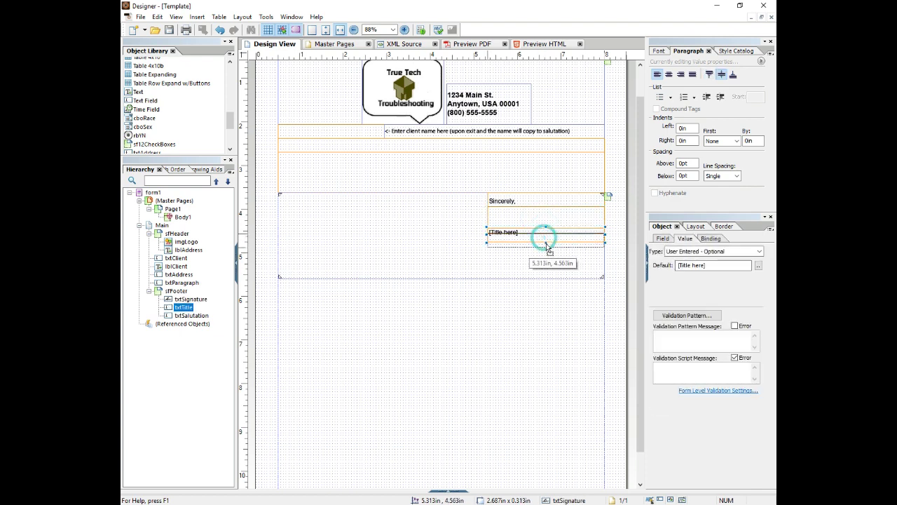
drag(544, 234, 545, 239)
click(434, 258)
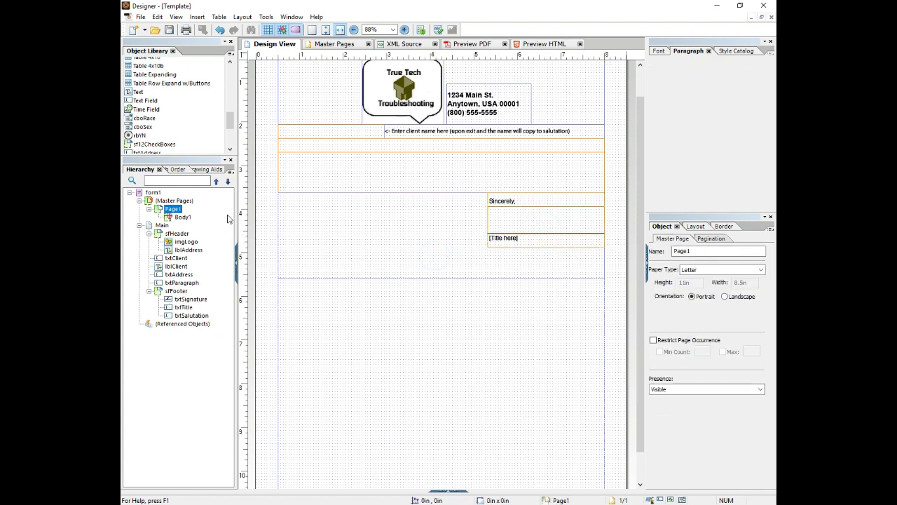
drag(140, 100, 280, 252)
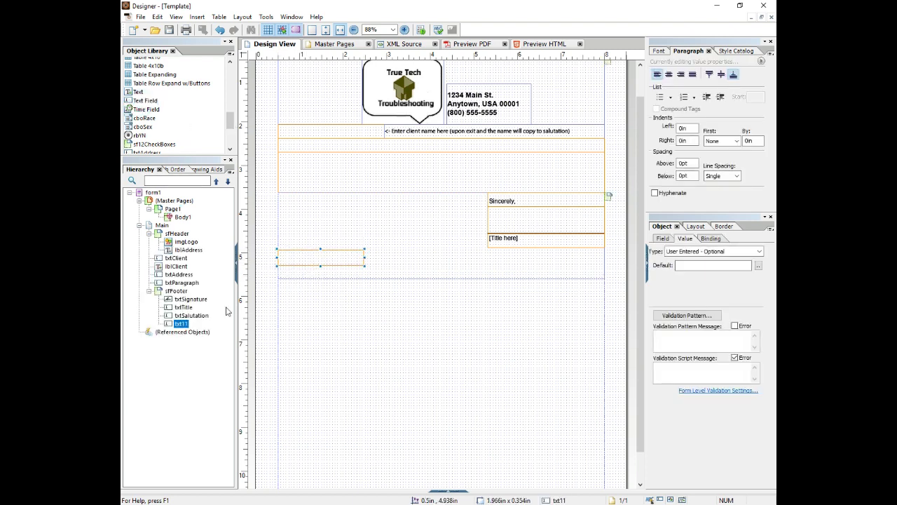
click(184, 325)
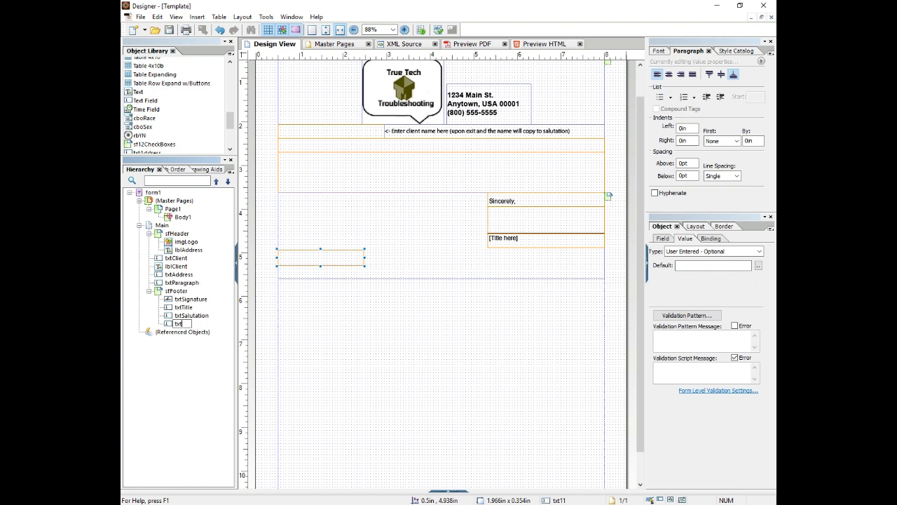
text(txtEndorse)
key(Return)
Give txtEndorse the default '[Endorse here]', middle vertical alignment and a 0.1in left indent
drag(346, 265, 346, 271)
click(693, 266)
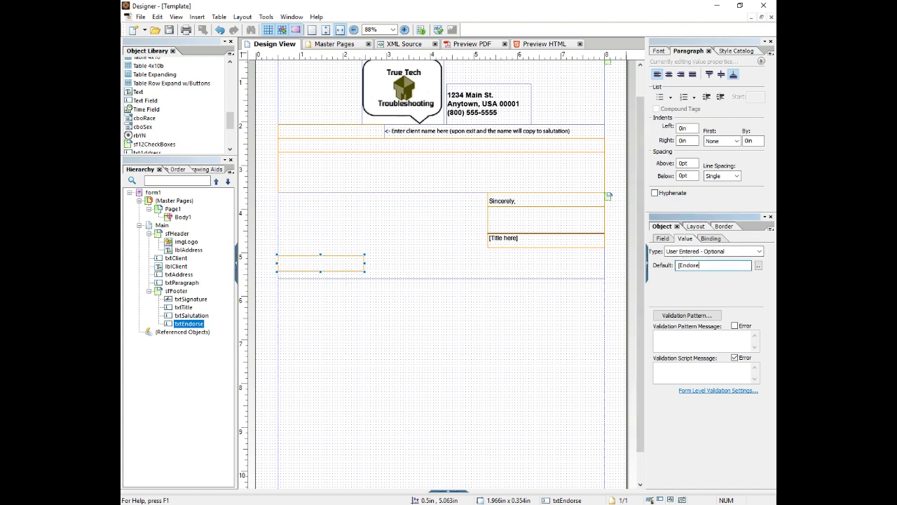
text([Endorse here])
key(Return)
click(723, 75)
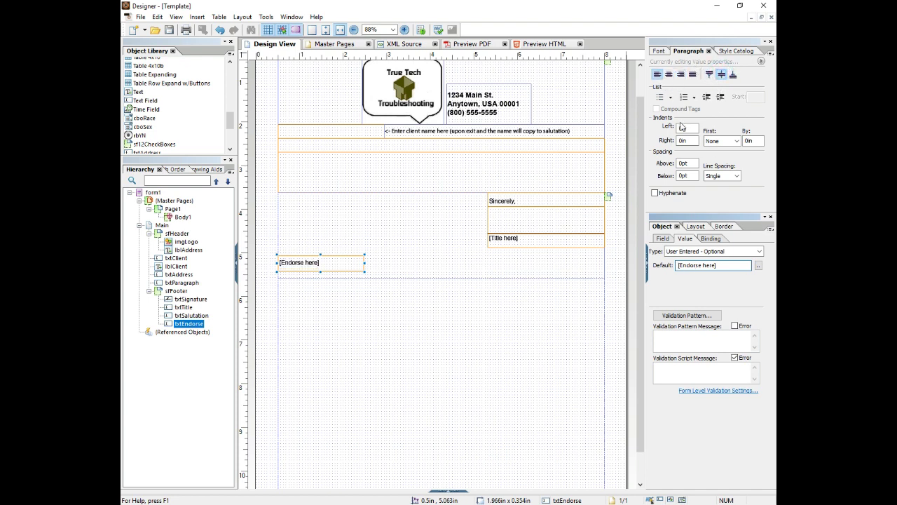
click(682, 127)
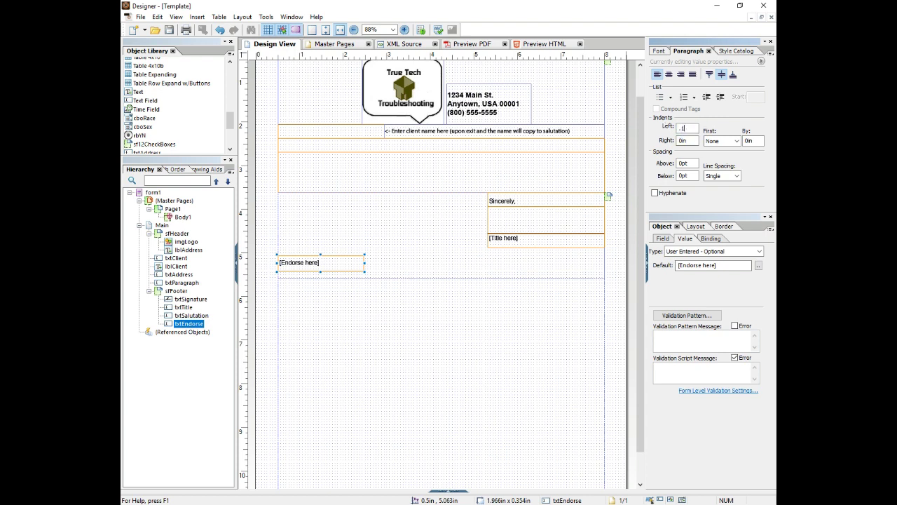
text(.1)
key(Return)
Select txtParagraph, txtClient and txtAddress together and set their left indent to 0.1in
click(313, 175)
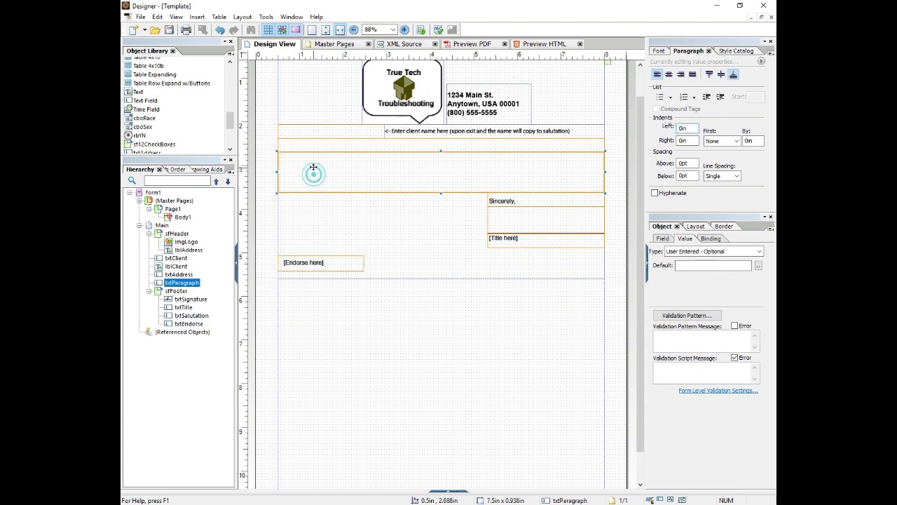
ctrl+click(308, 143)
ctrl+click(306, 131)
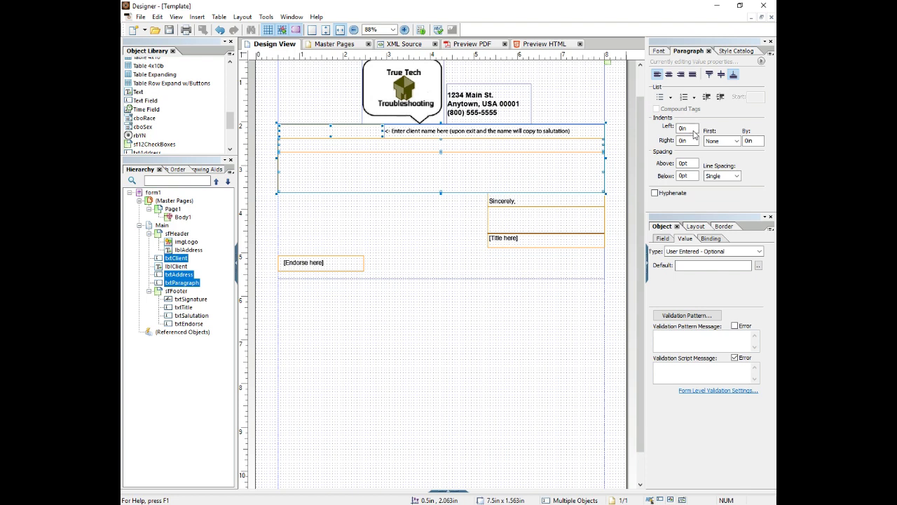
click(684, 128)
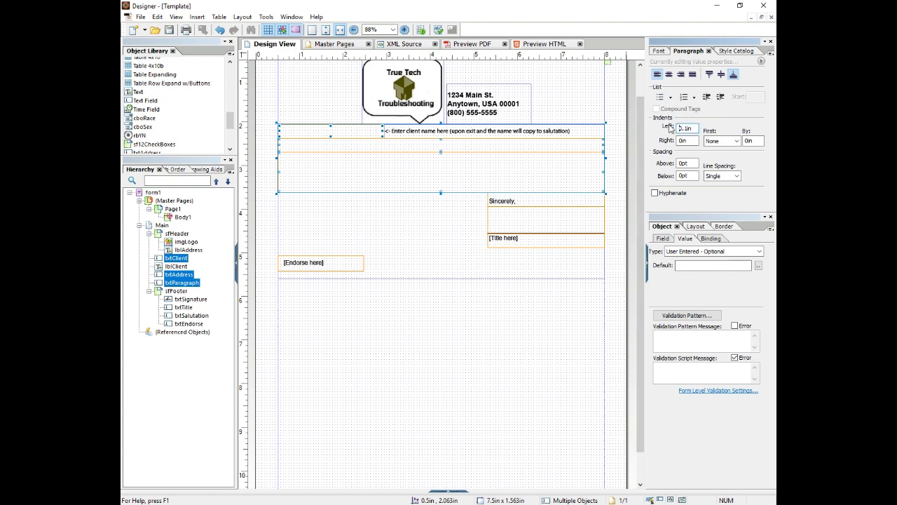
click(355, 197)
click(353, 178)
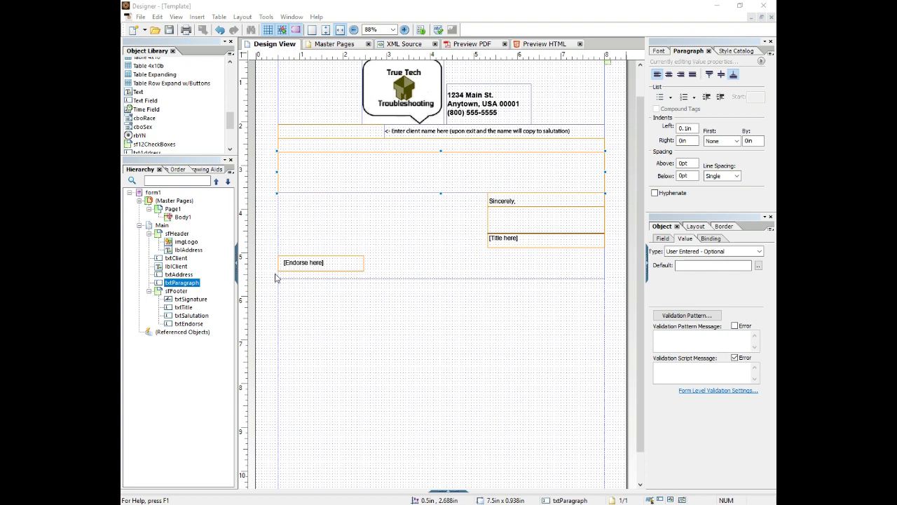
Paste lorem ipsum as txtParagraph's default and set txtAddress's default to '[Address here]'
click(691, 264)
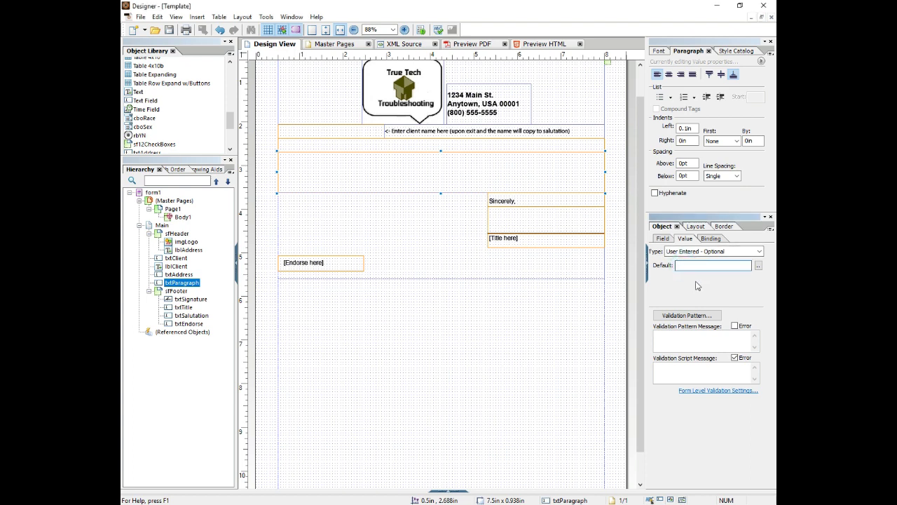
text(Lorem ipsum dolor sit amet, consectetur adipisicing elit, sed do eiusmod tempor incididunt ut labore et dolore magna aliqua. Ut enim ad minim veniam, quis nostrud exercitation ullamco laboris nisi ut aliquip ex ea commodo consequat. Duis aute irure dolor in reprehenderit in voluptate velit esse cillum dolore eu fugiat nulla pariatur. Excepteur sint occaecat cupidatat non proident, sunt in culpa qui officia deserunt mollit anim id est laborum.)
key(Return)
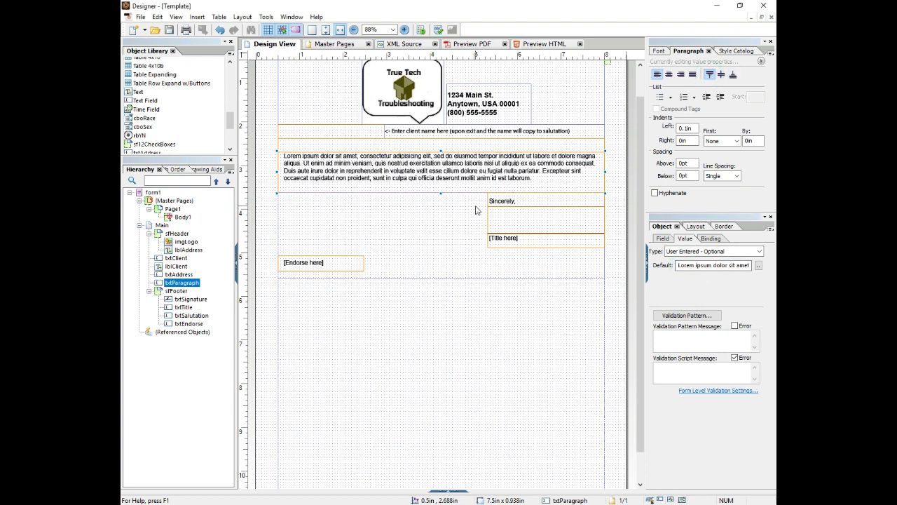
click(661, 51)
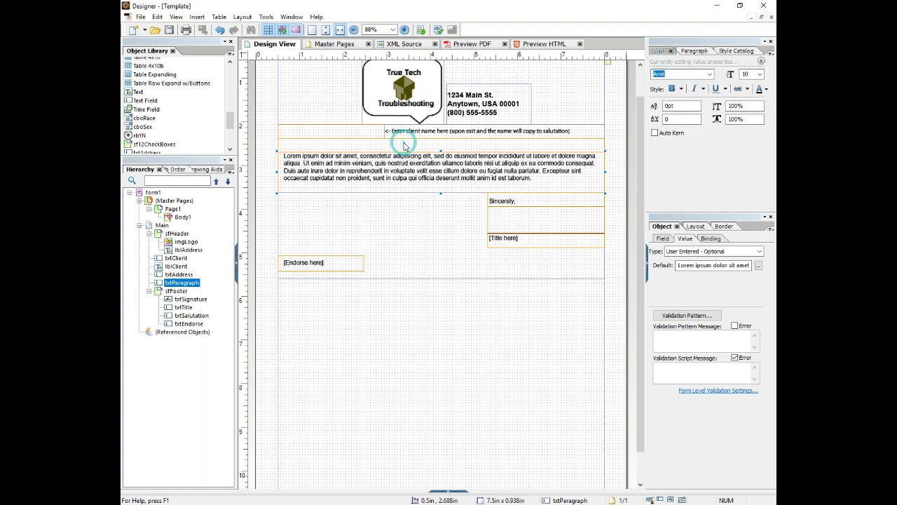
click(380, 146)
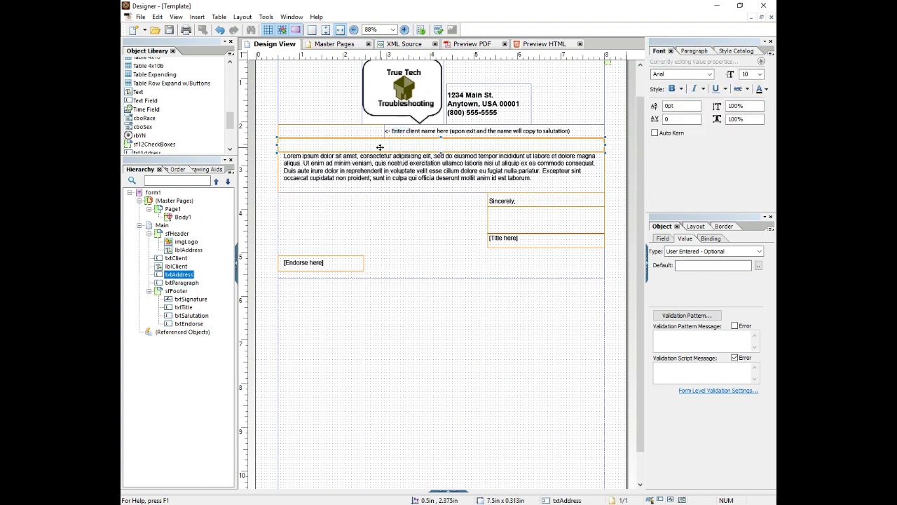
click(693, 265)
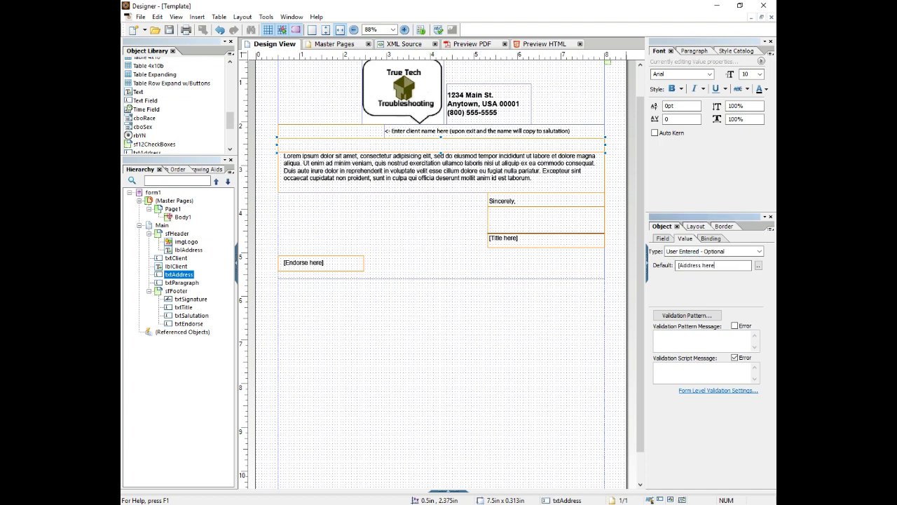
click(307, 130)
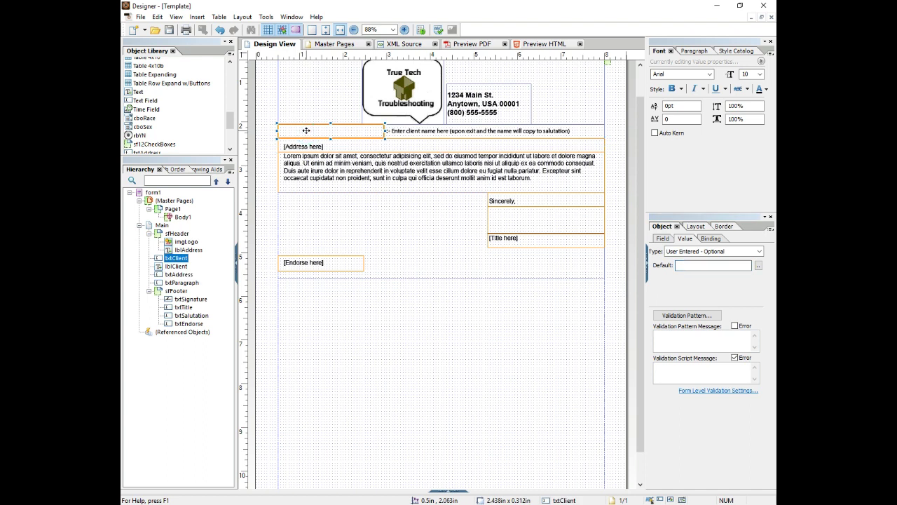
click(344, 180)
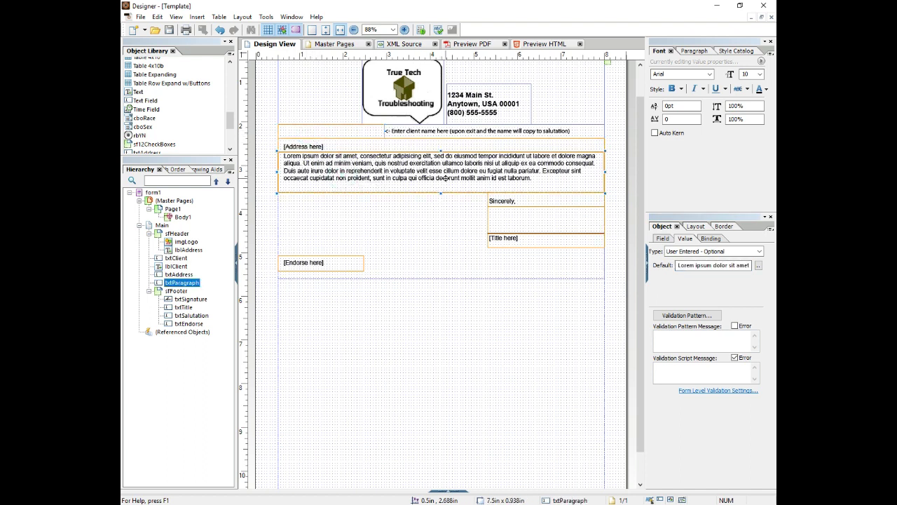
Set txtClient's default to '[Client name here]' and top-align the address placeholder
click(330, 130)
click(714, 265)
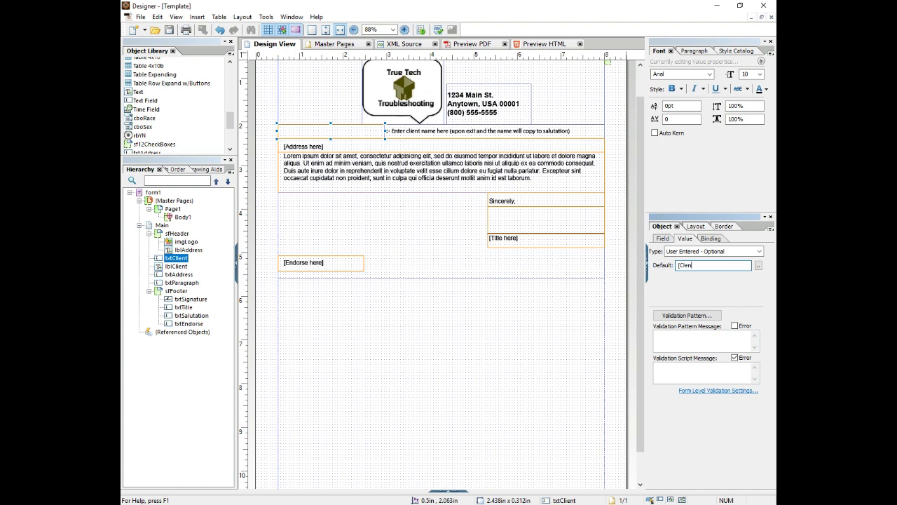
text([Client name here])
click(365, 151)
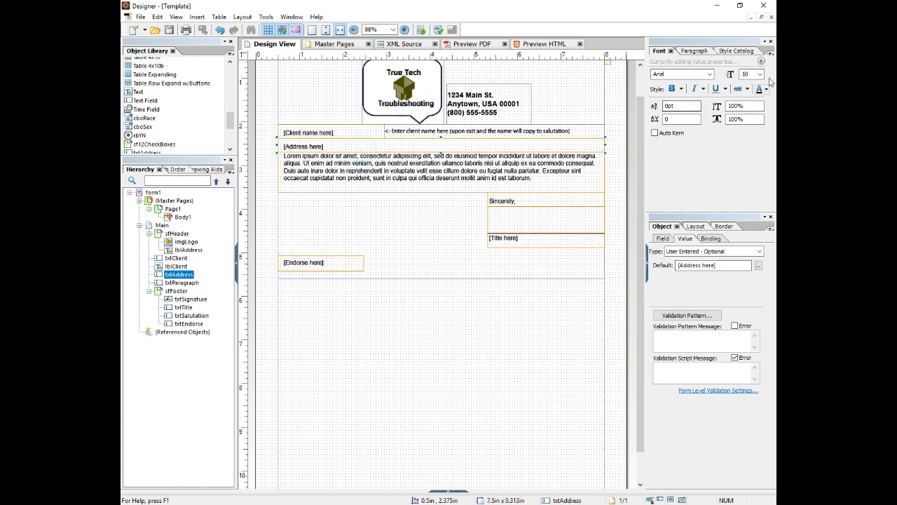
click(708, 53)
click(709, 75)
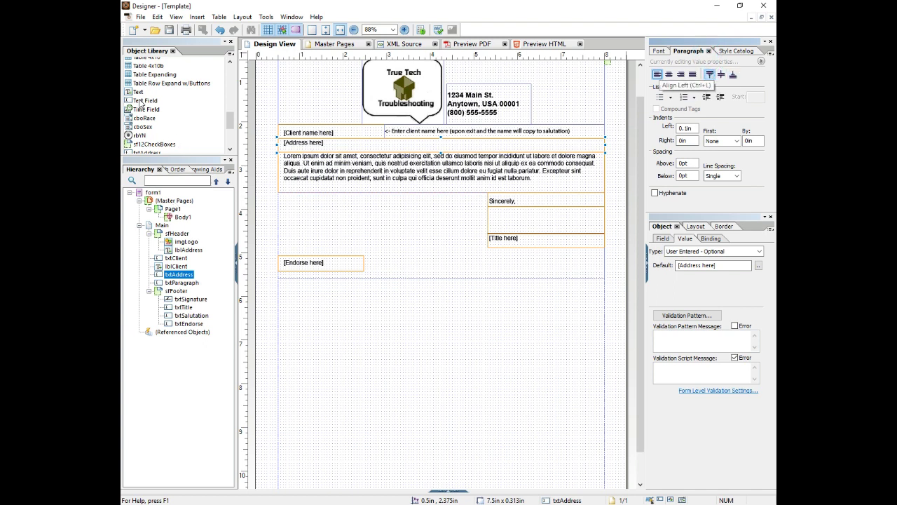
Add a text field after txtAddress in the Hierarchy, name it txtDear, with default 'Dear ,'
drag(145, 100, 290, 160)
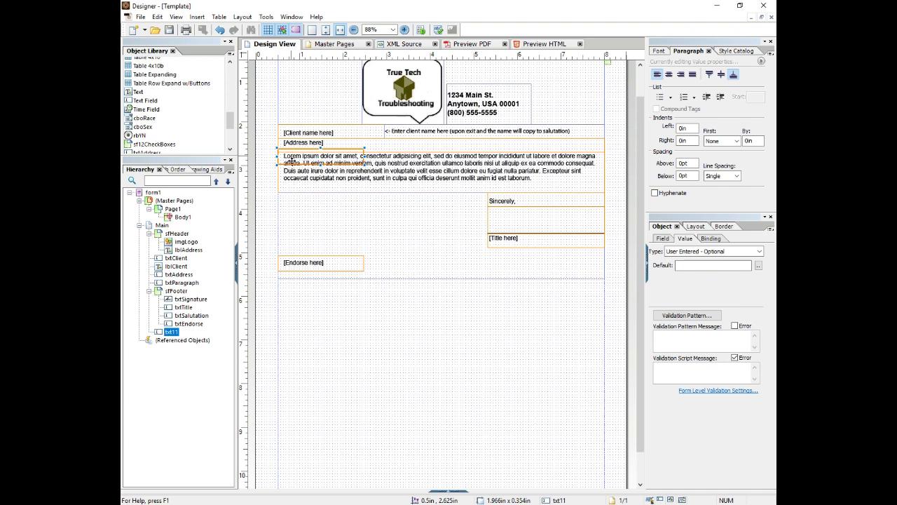
drag(176, 330, 190, 282)
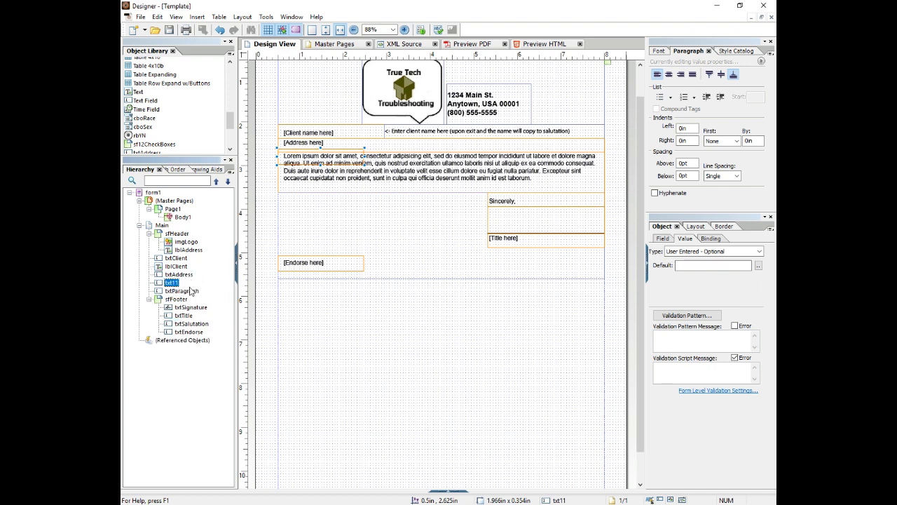
click(175, 284)
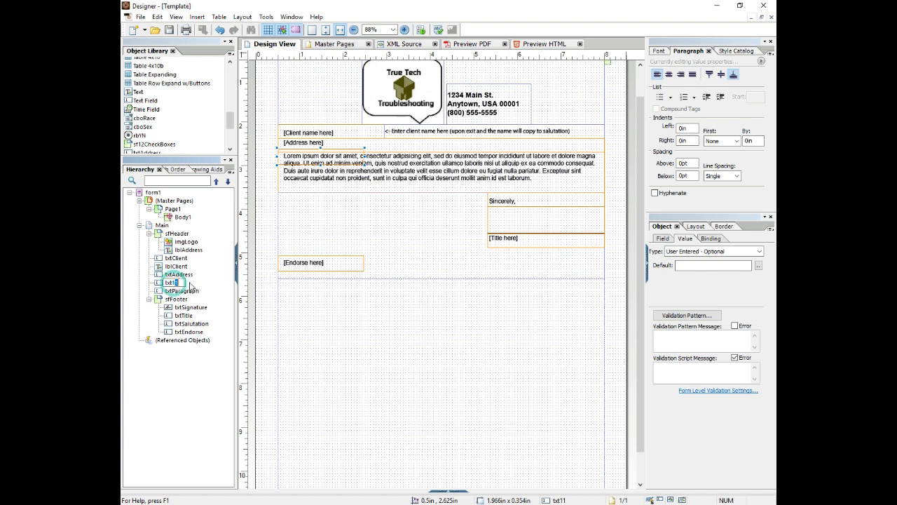
key(BackSpace)
key(BackSpace)
text(Dear)
key(Return)
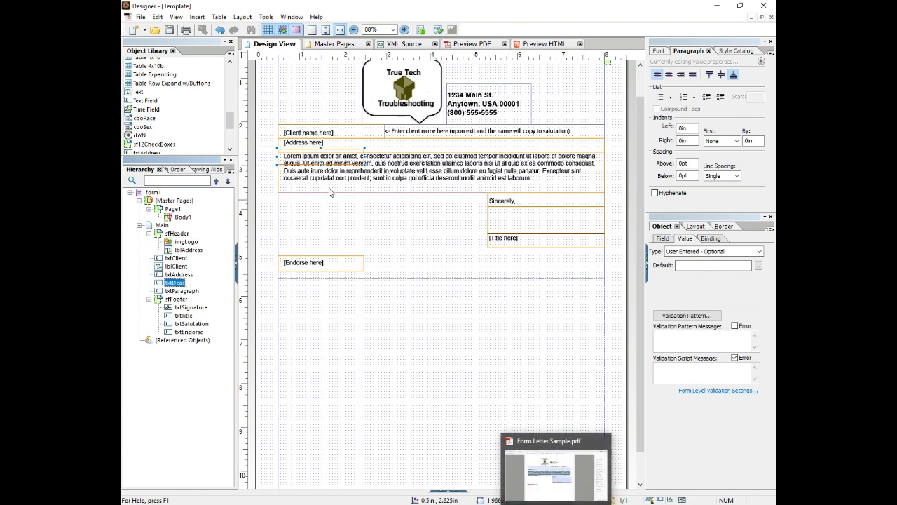
click(709, 269)
text(Dear {})
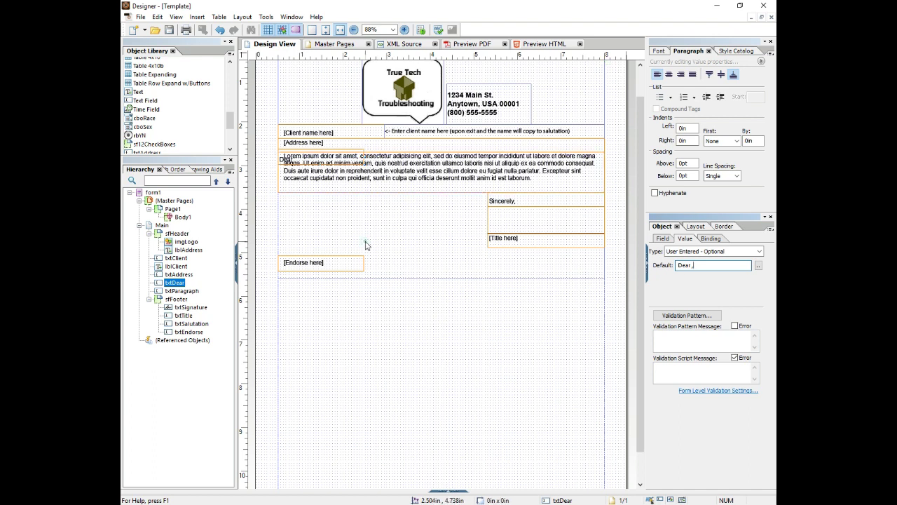
click(286, 171)
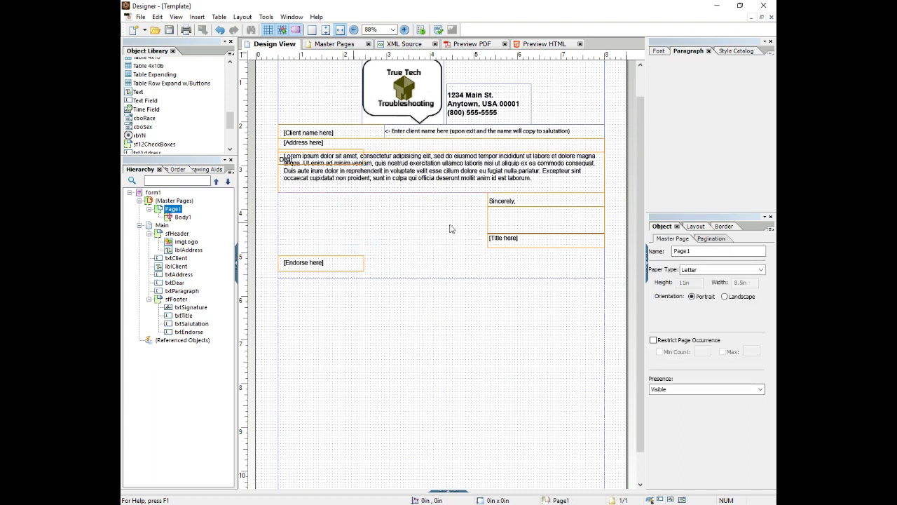
Shift the signature block down, place txtParagraph below txtDear, and widen txtDear to 7.5in
click(443, 280)
drag(443, 282, 443, 306)
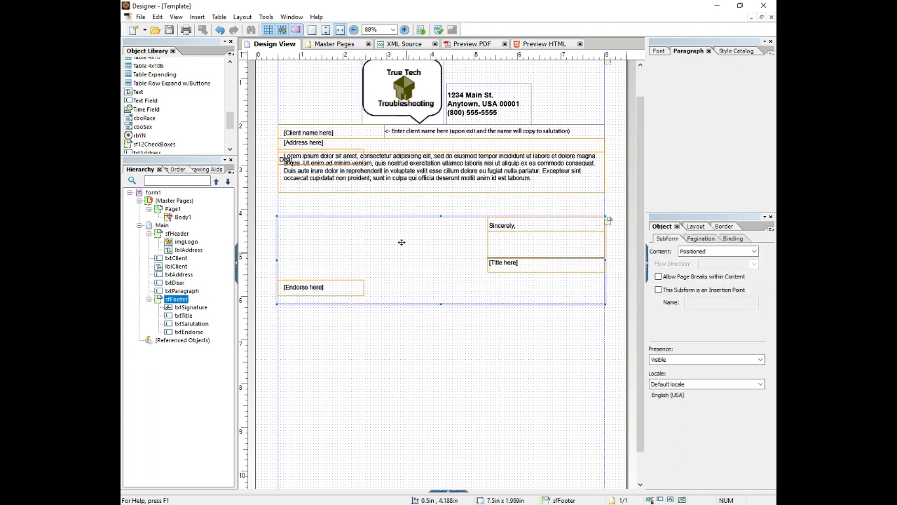
click(440, 188)
drag(384, 206, 383, 203)
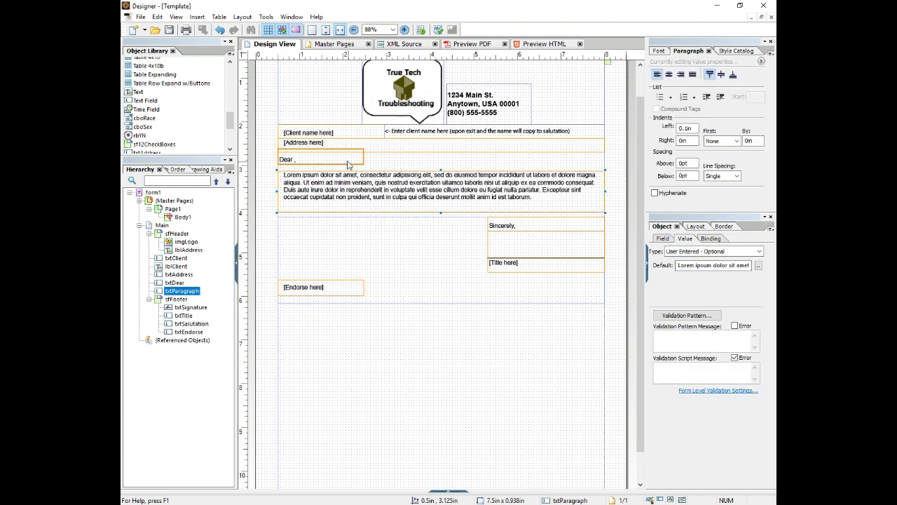
click(348, 161)
drag(349, 161, 645, 175)
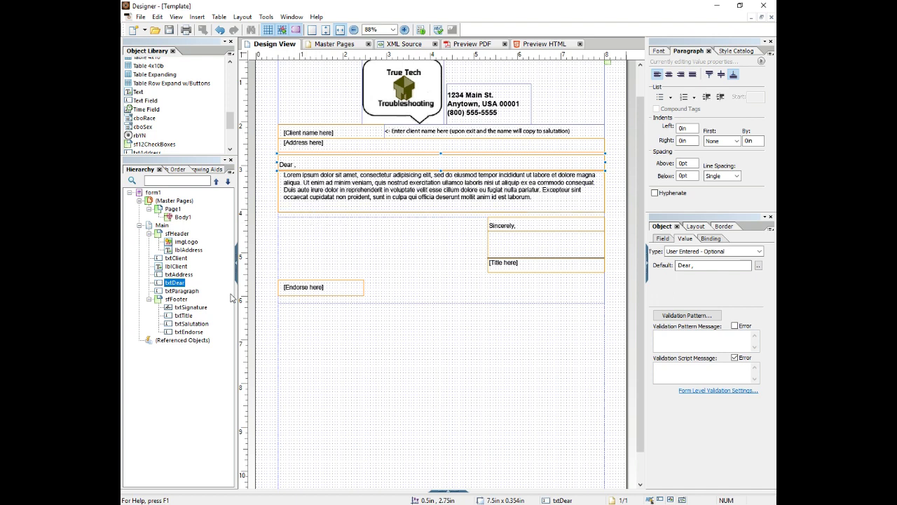
Collapse sfHeader and sfFooter in the Hierarchy and check the client and paragraph fields
click(148, 233)
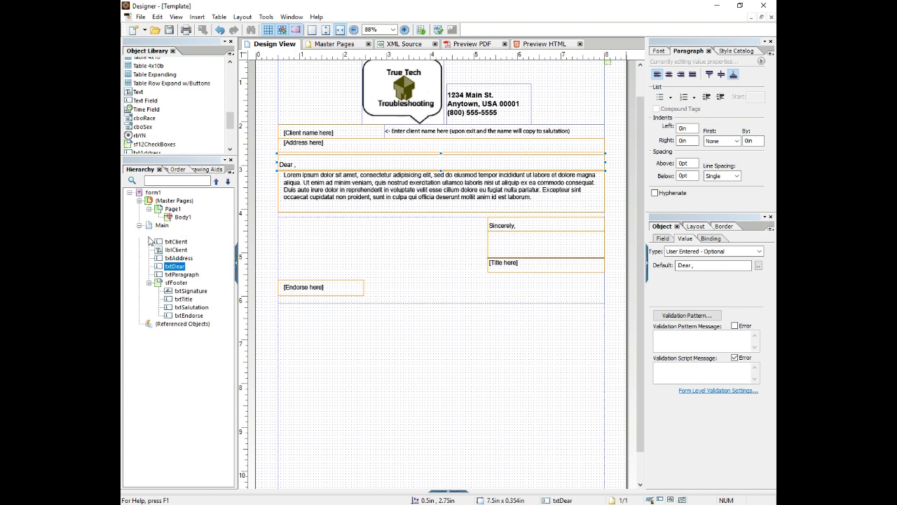
click(149, 283)
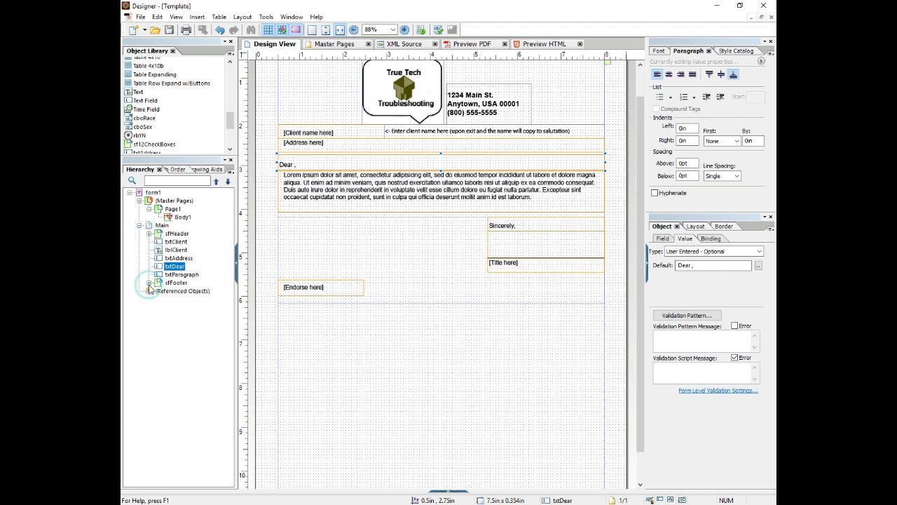
click(170, 243)
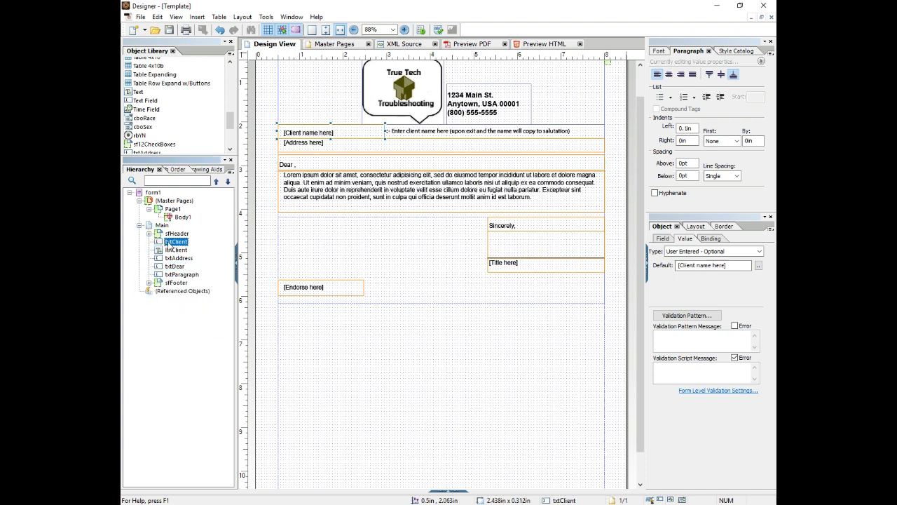
click(191, 275)
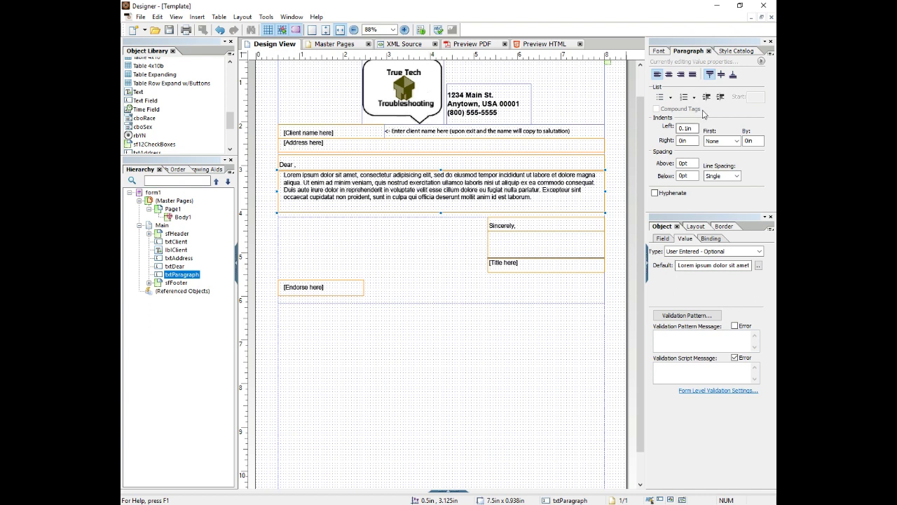
drag(643, 128, 640, 96)
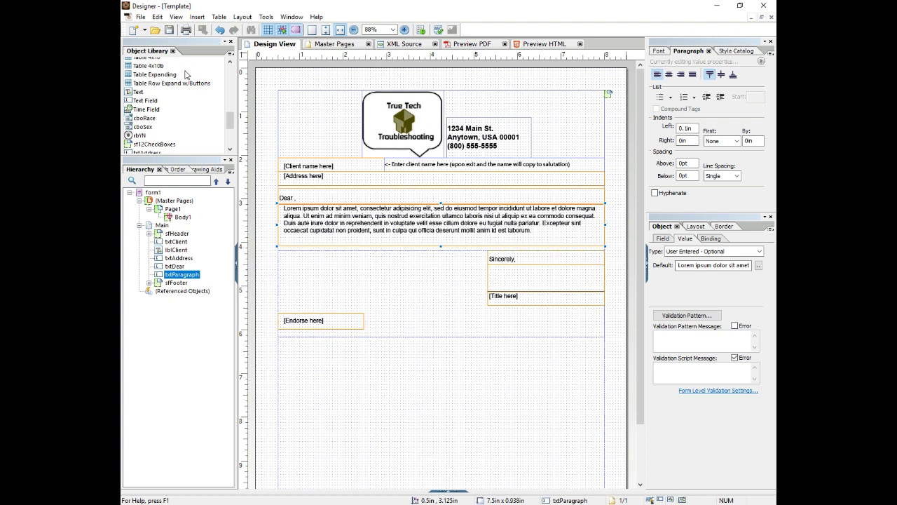
Save the form as a new file named 'Form Letter Sample 2' on the Desktop
click(143, 18)
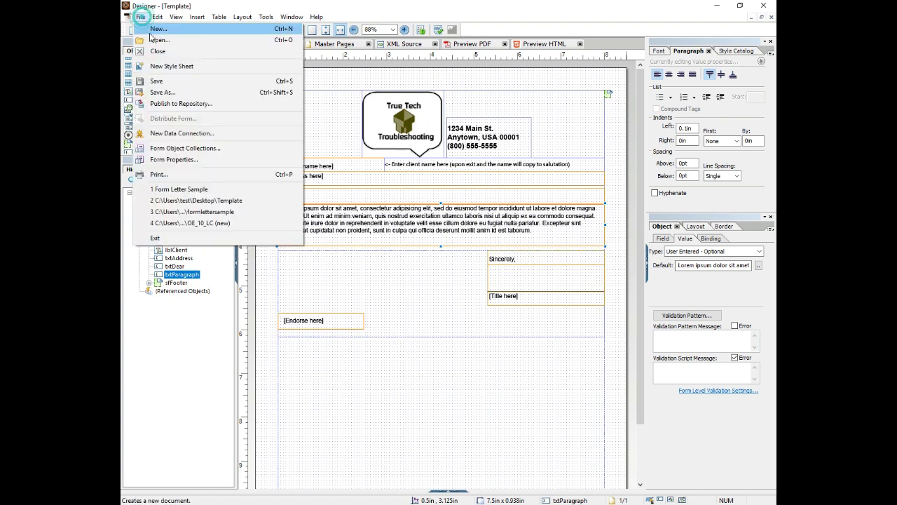
click(157, 91)
click(407, 197)
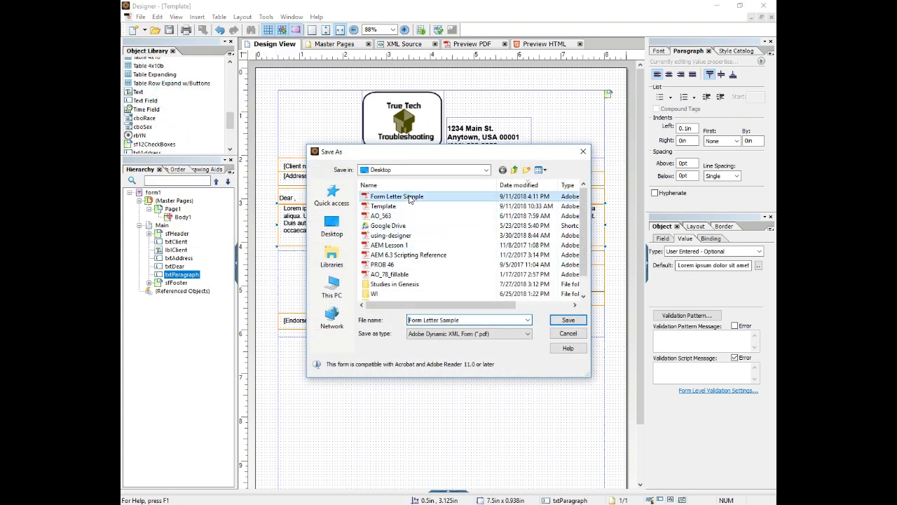
click(489, 320)
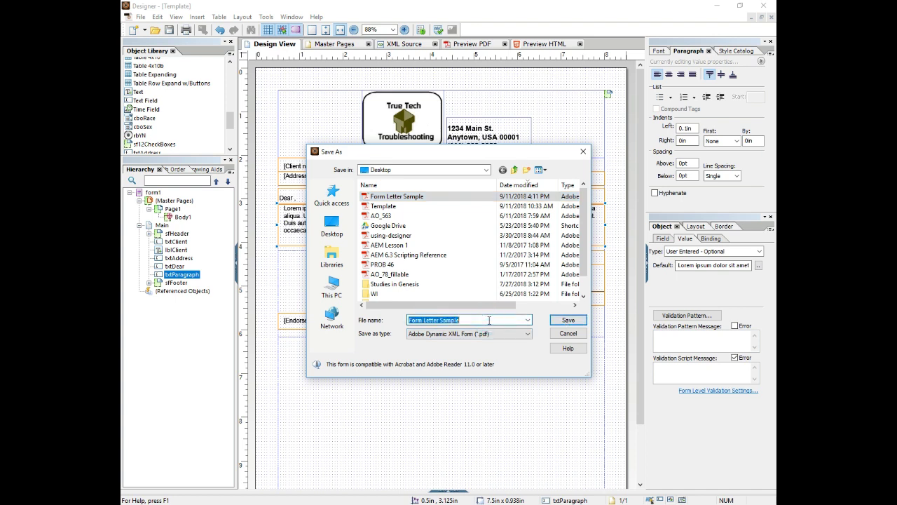
double_click(489, 320)
key(End)
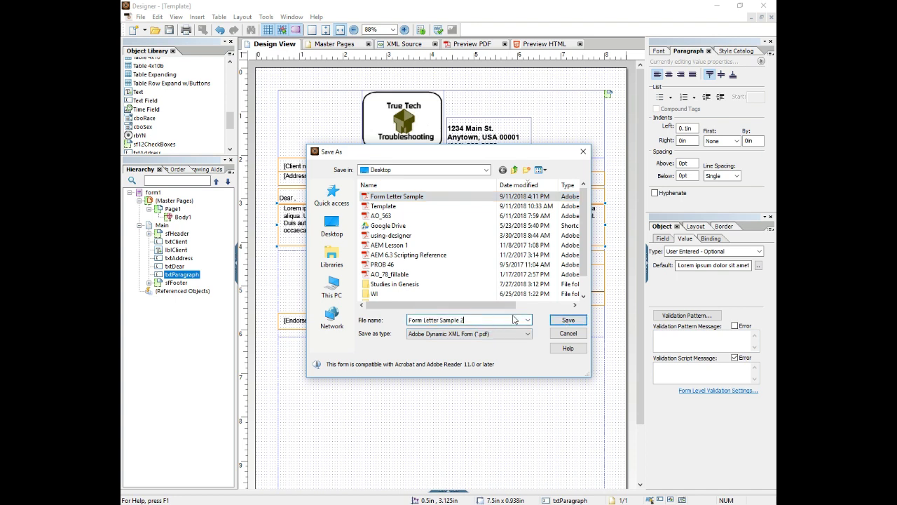
click(567, 321)
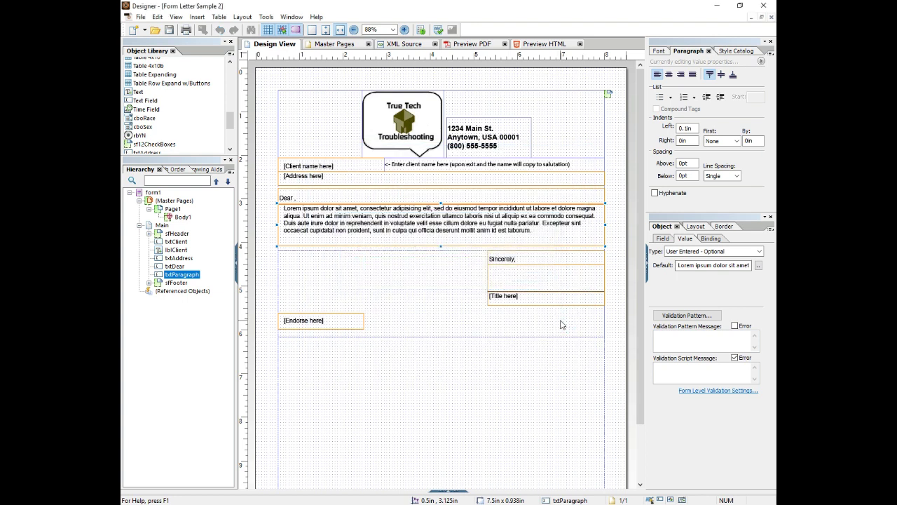